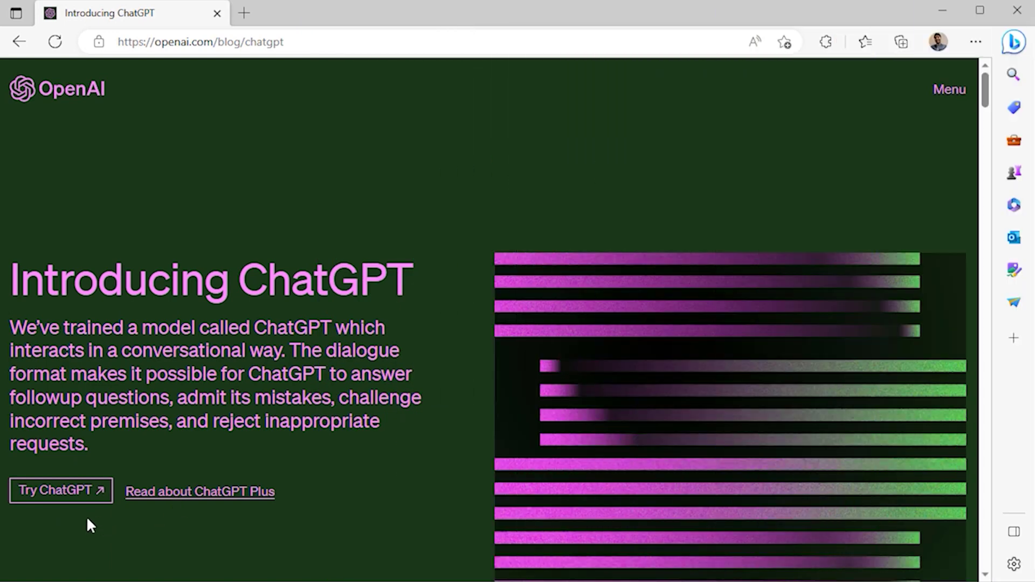
Send ChatGPT the prompt for Revenue in E5:E13 from prices C5:C13 and quantities D5:D13
left_click(75, 505)
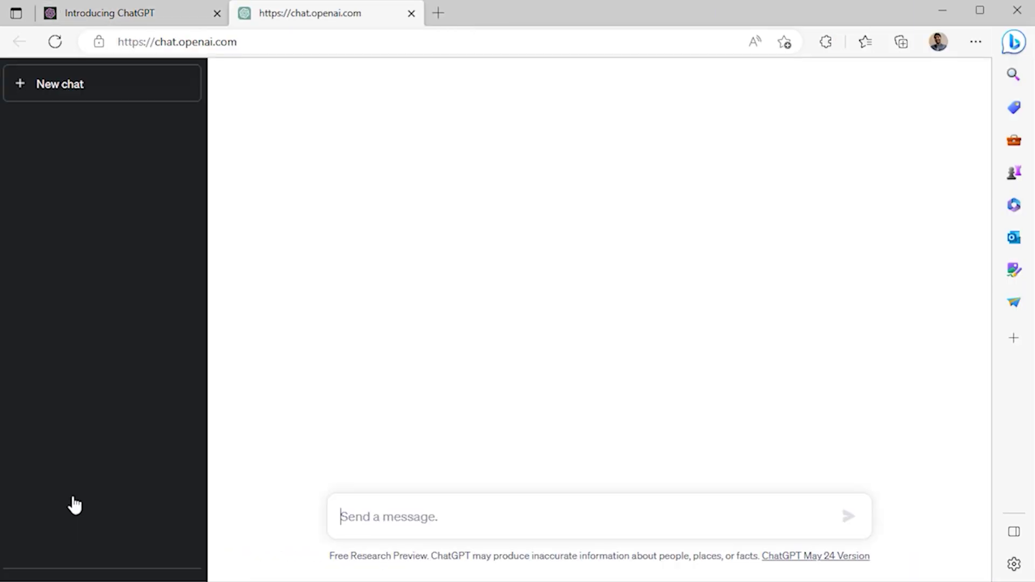
type("1. I have unit price values in C5:C13 range and quantity values in the D5:D13 range. Calculate the Revenue in the E5:E13 range.")
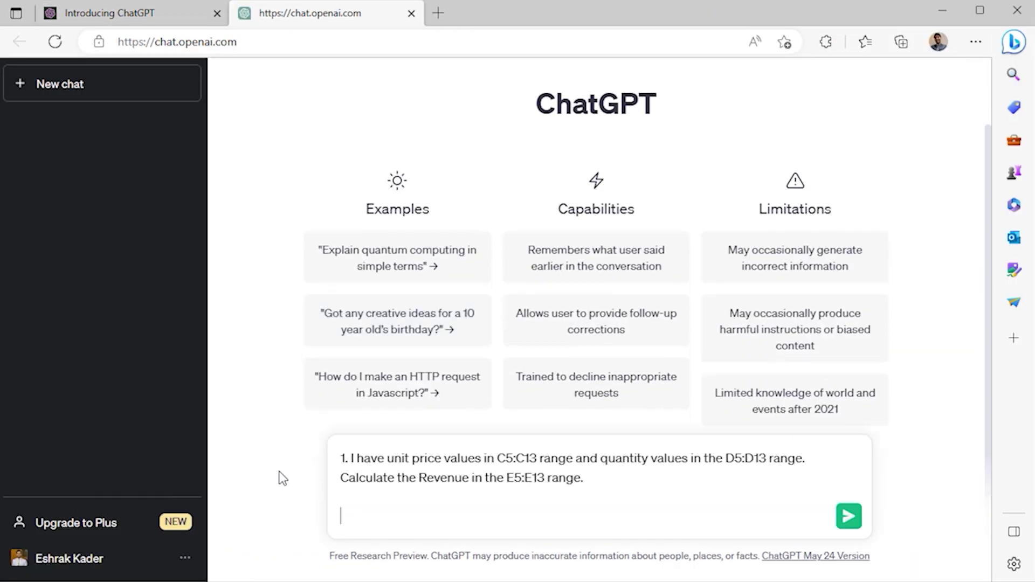
left_click(846, 516)
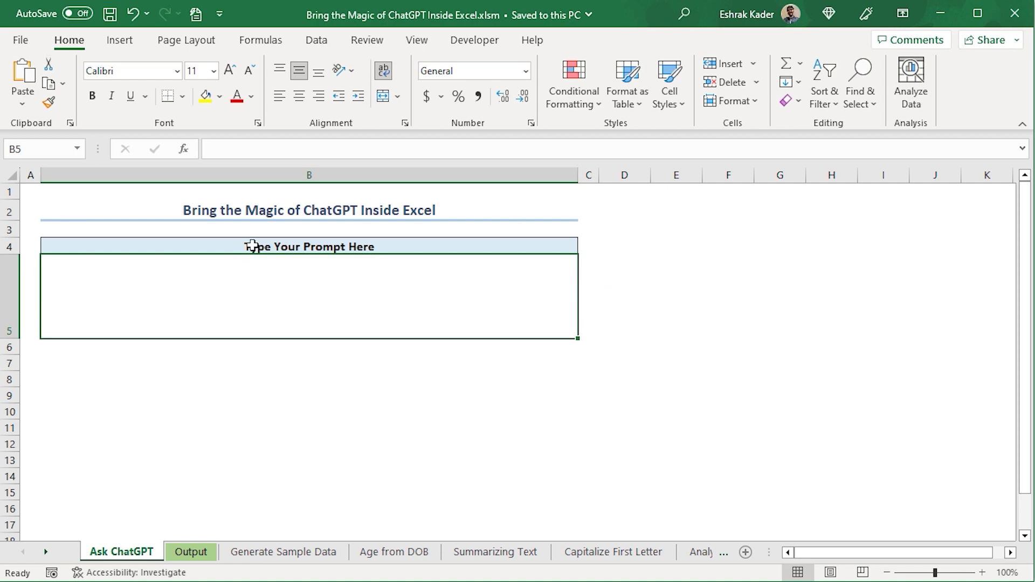
Put the sample employee sales data prompt in B5, run the ChatGPT macro, and view the four Output rows
left_click(238, 153)
type("Generate sample data with employee name, location, product sold, and sales figure.")
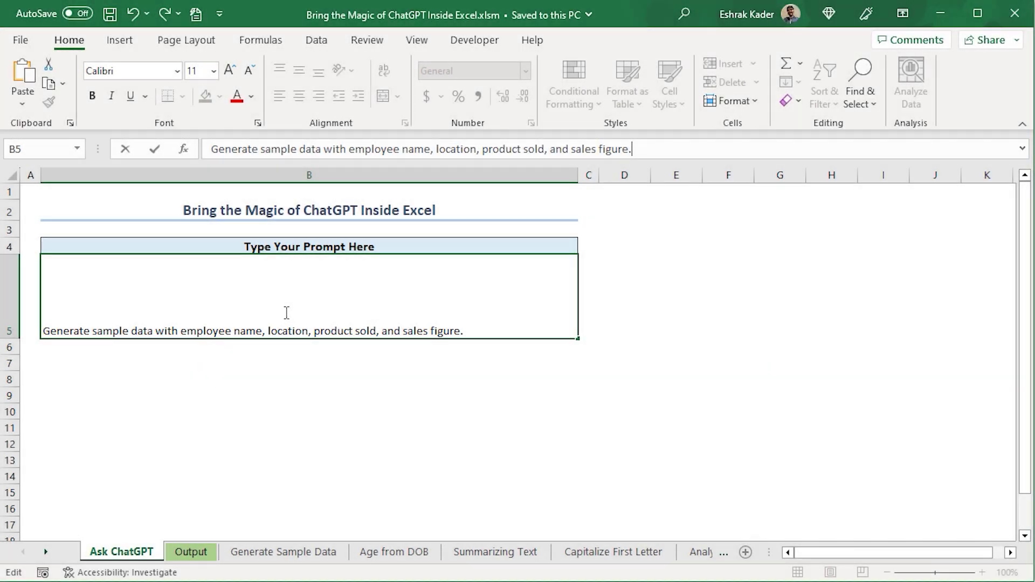
key("Return")
left_click(241, 293)
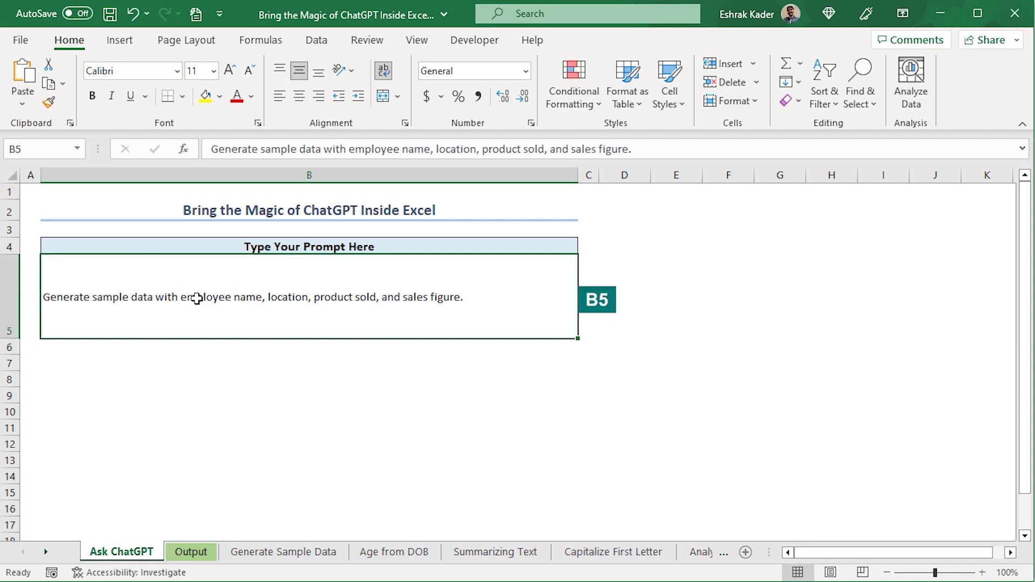
left_click(196, 13)
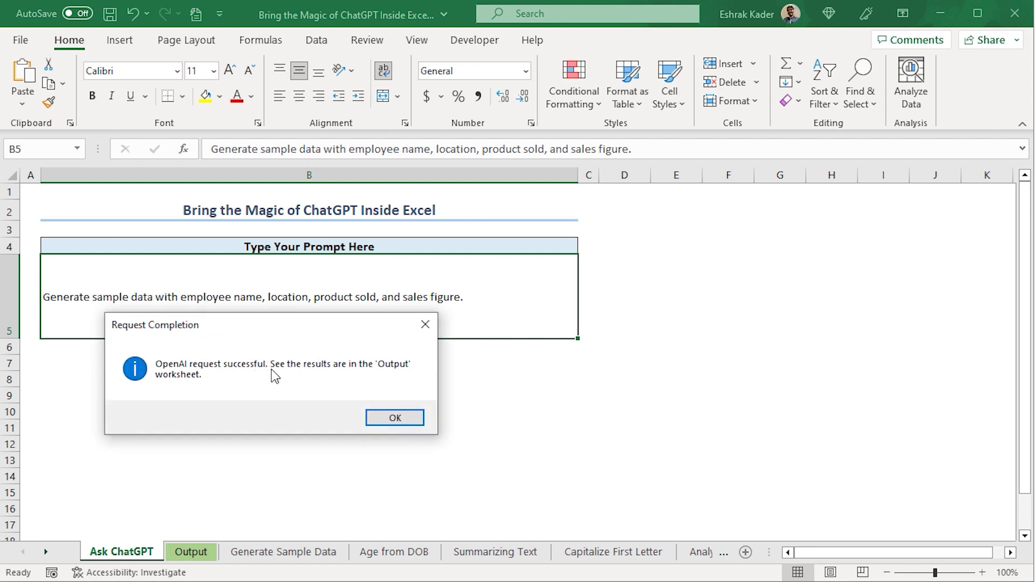
left_click(390, 421)
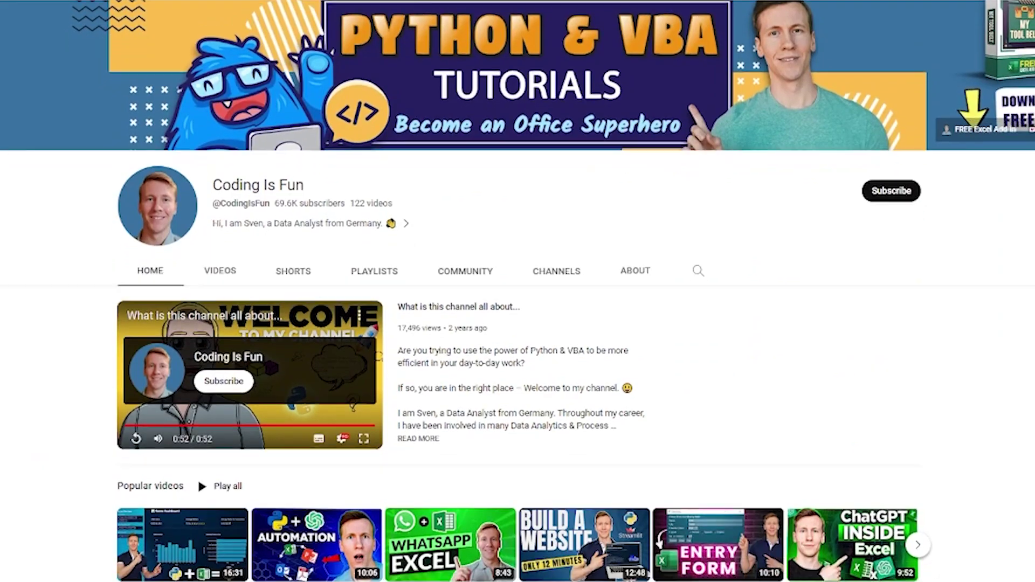
scroll(517, 292, "down", 4)
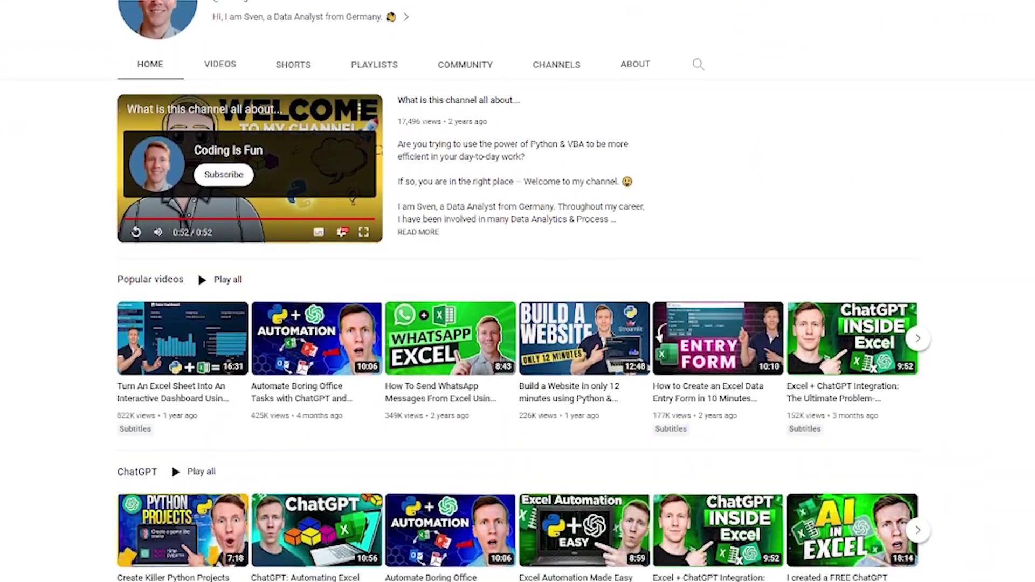
scroll(518, 291, "down", 2)
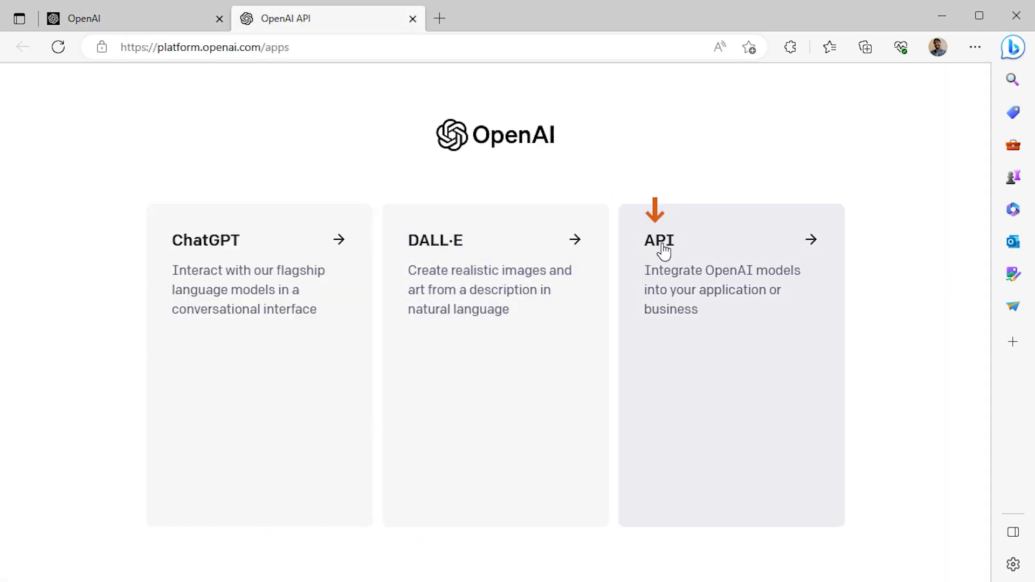
Generate a second OpenAI secret API key on the API keys page and copy it
left_click(663, 243)
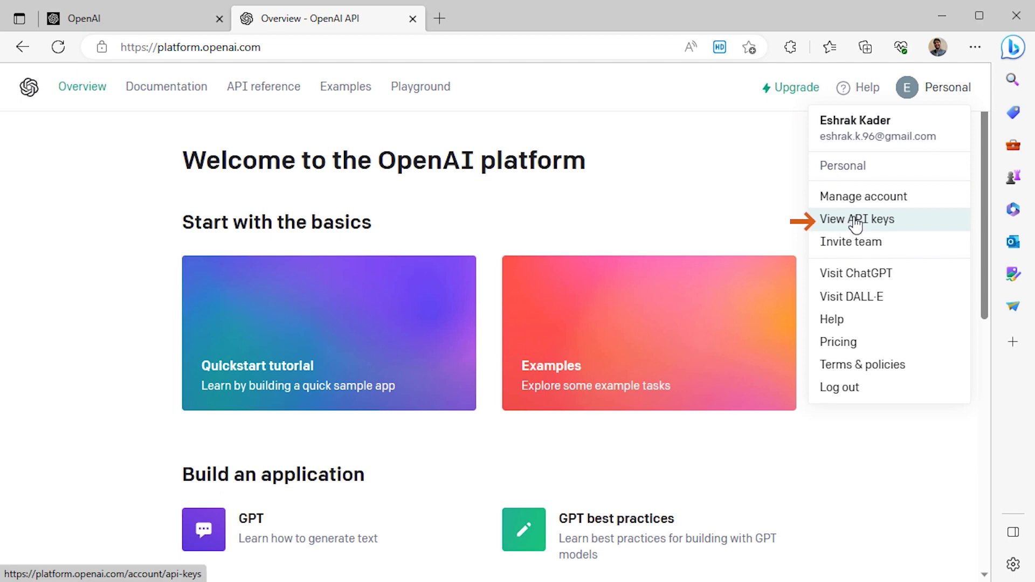
left_click(896, 221)
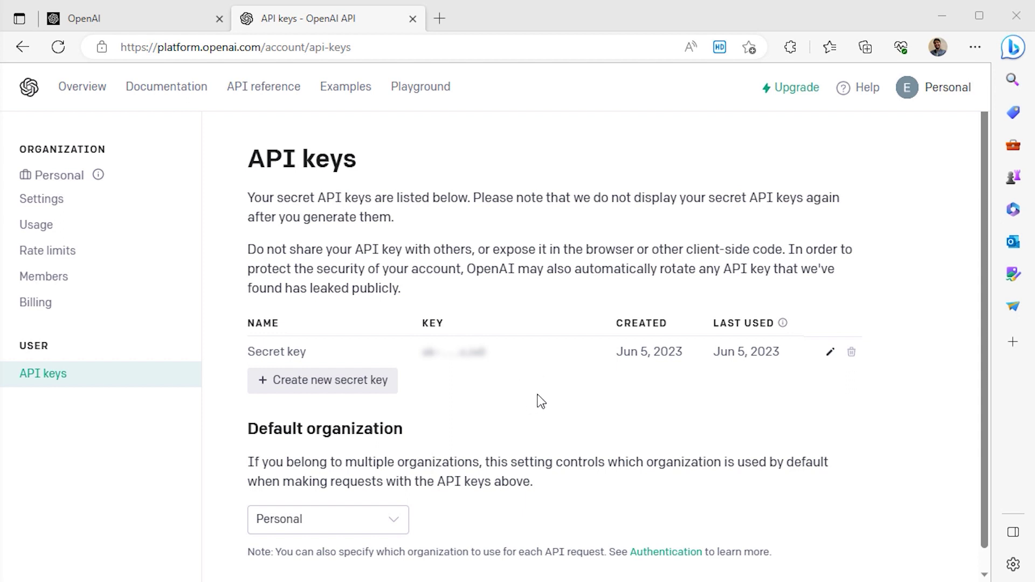
left_click(322, 381)
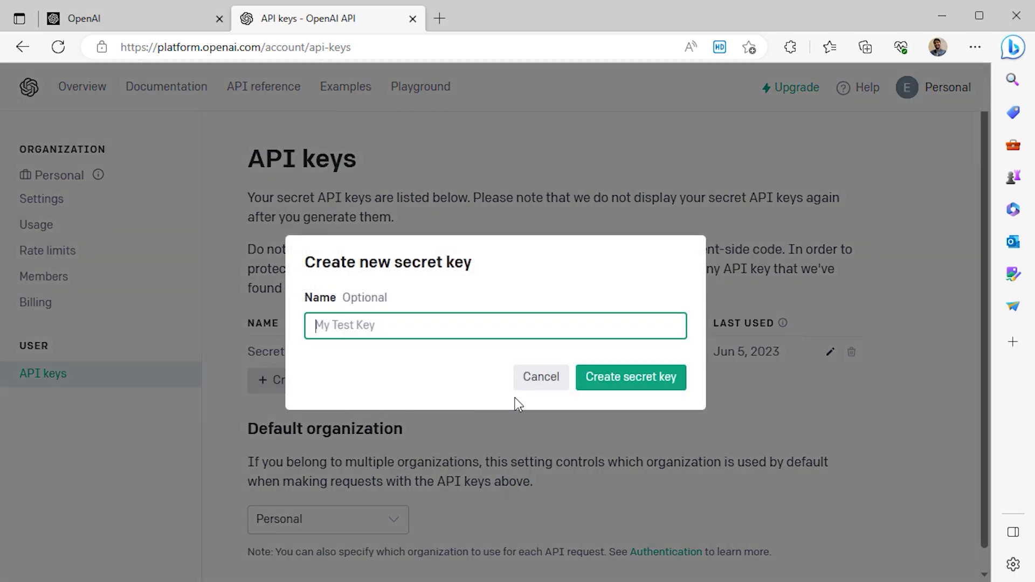
left_click(626, 384)
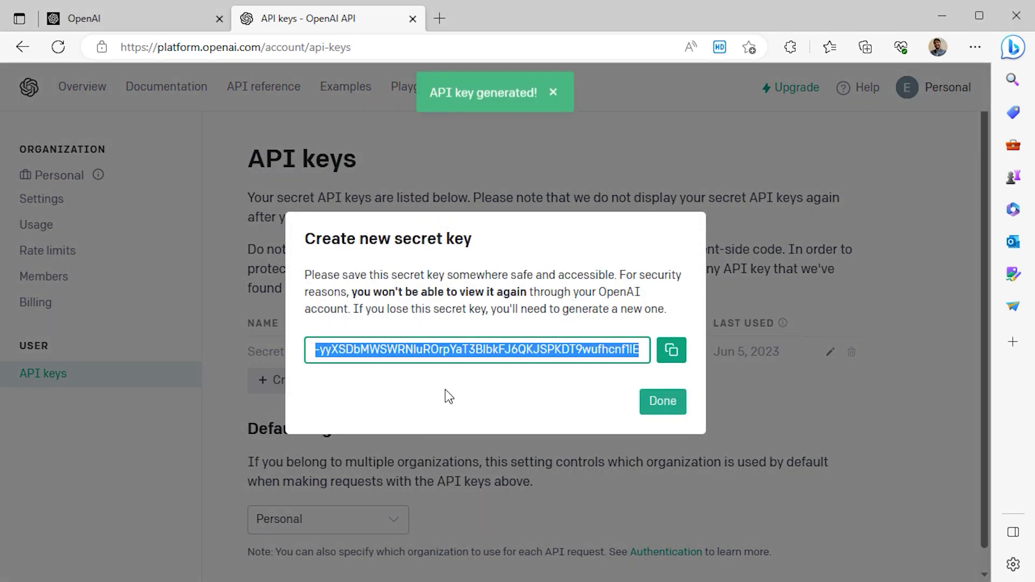
left_click(672, 352)
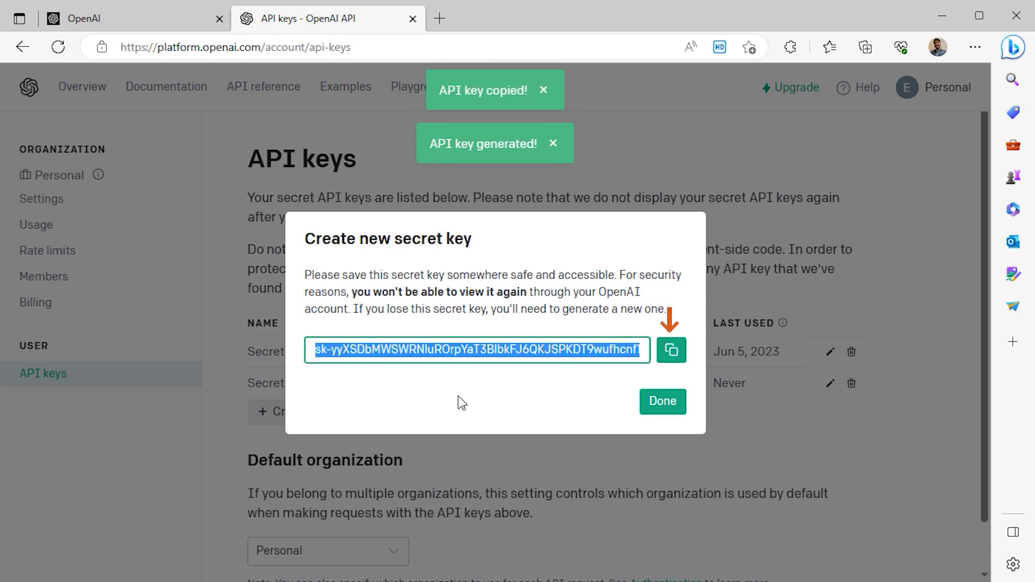
left_click(653, 405)
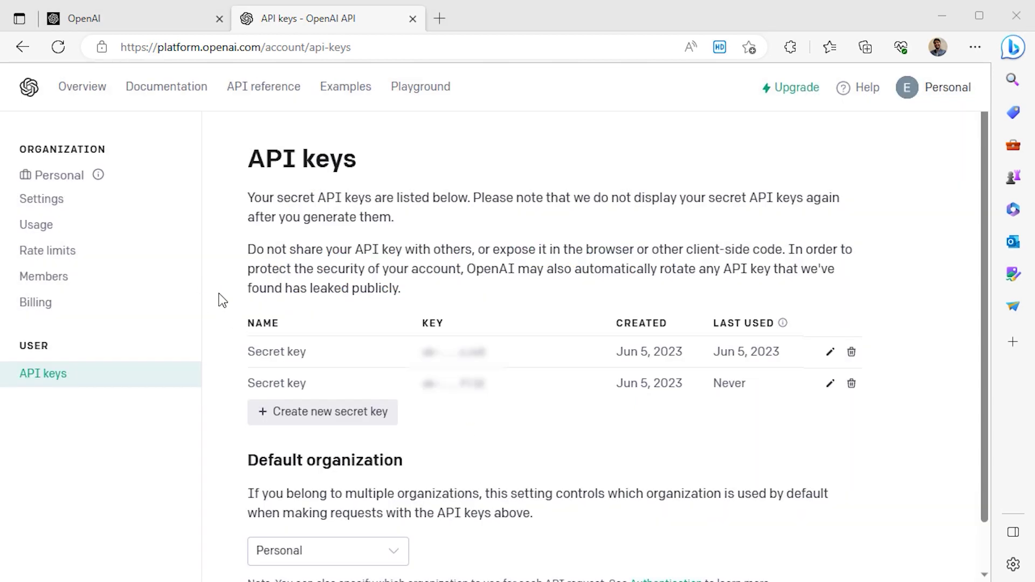
Back in Excel, tick Developer under Customize the Ribbon in Excel Options
key("alt+Tab")
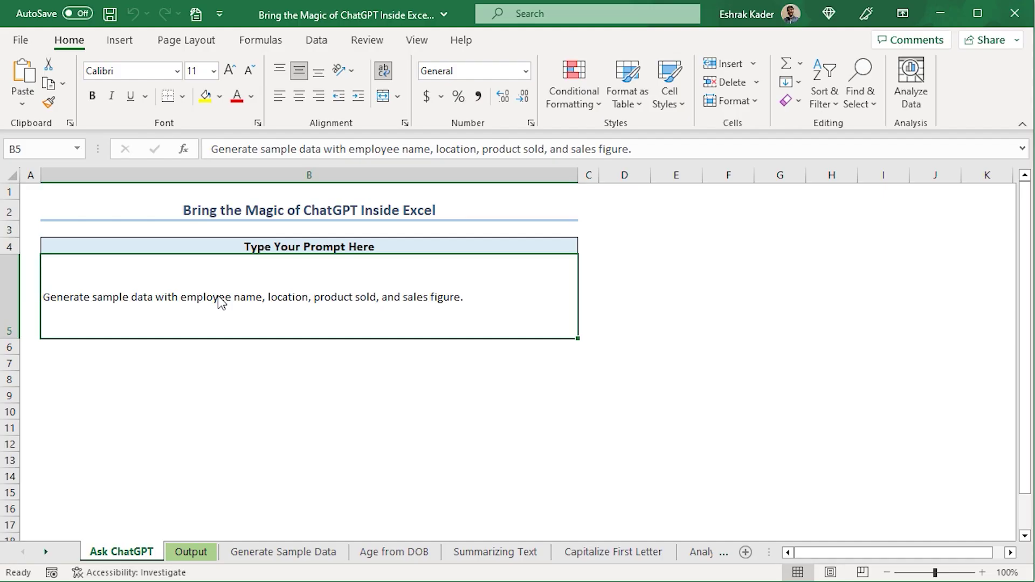
right_click(360, 41)
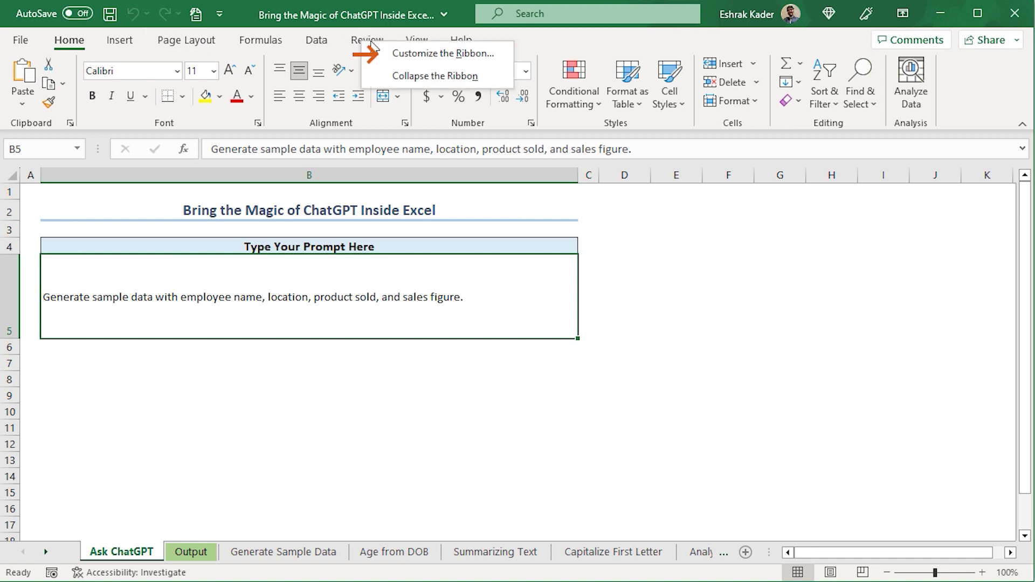
left_click(411, 54)
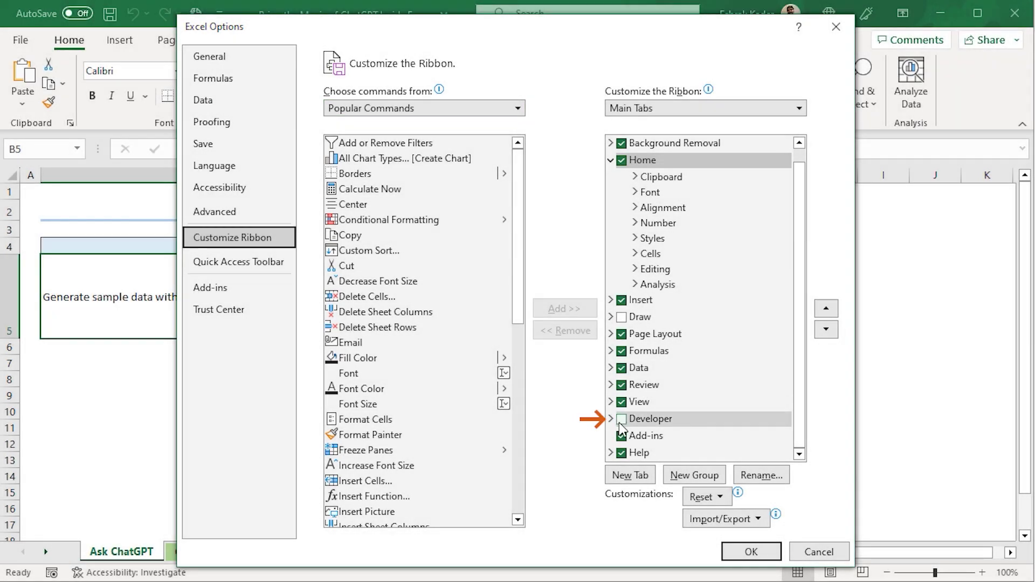
left_click(623, 419)
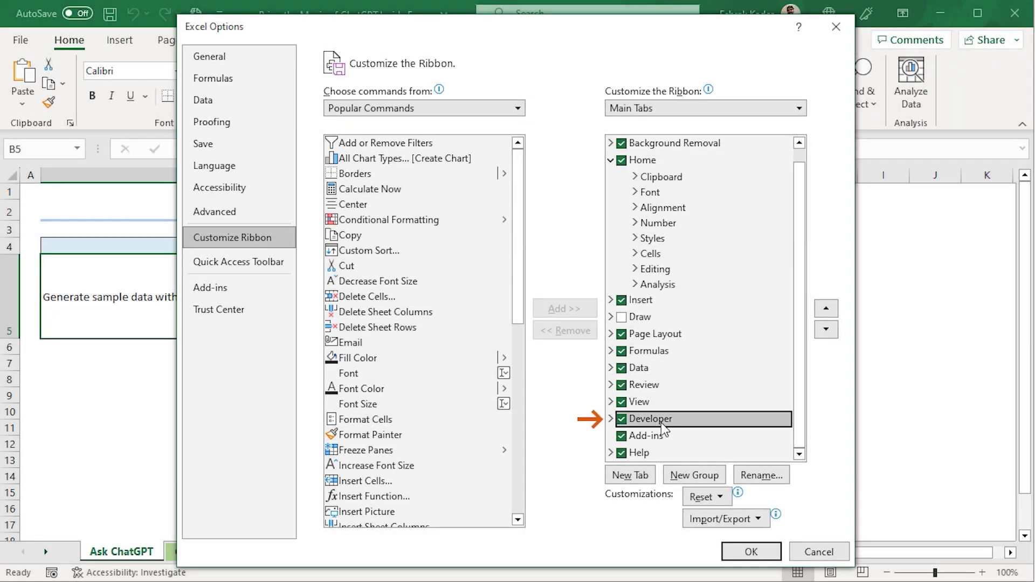
left_click(752, 550)
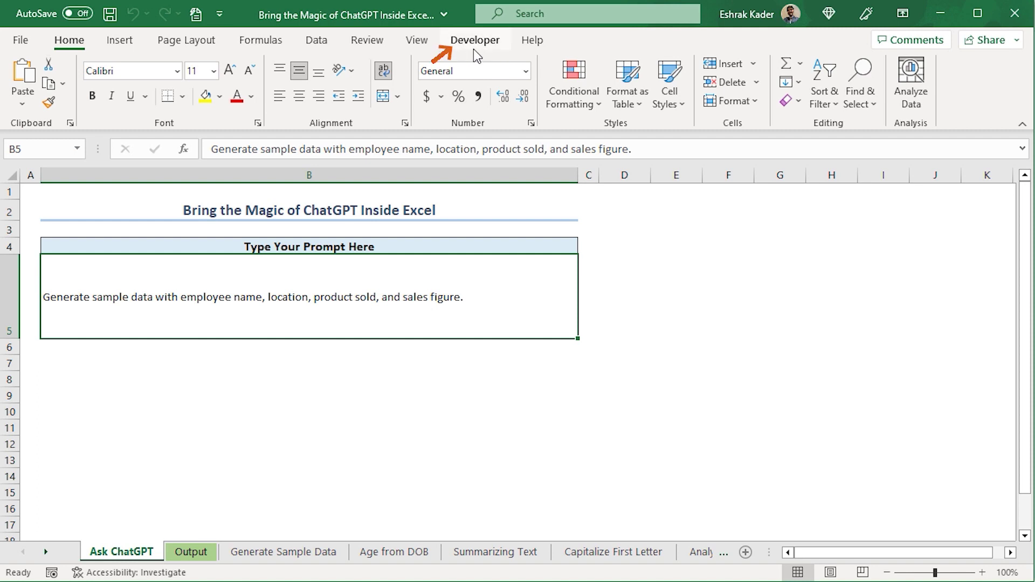
Record and immediately stop an empty Macro5 stored in the Personal Macro Workbook
left_click(475, 43)
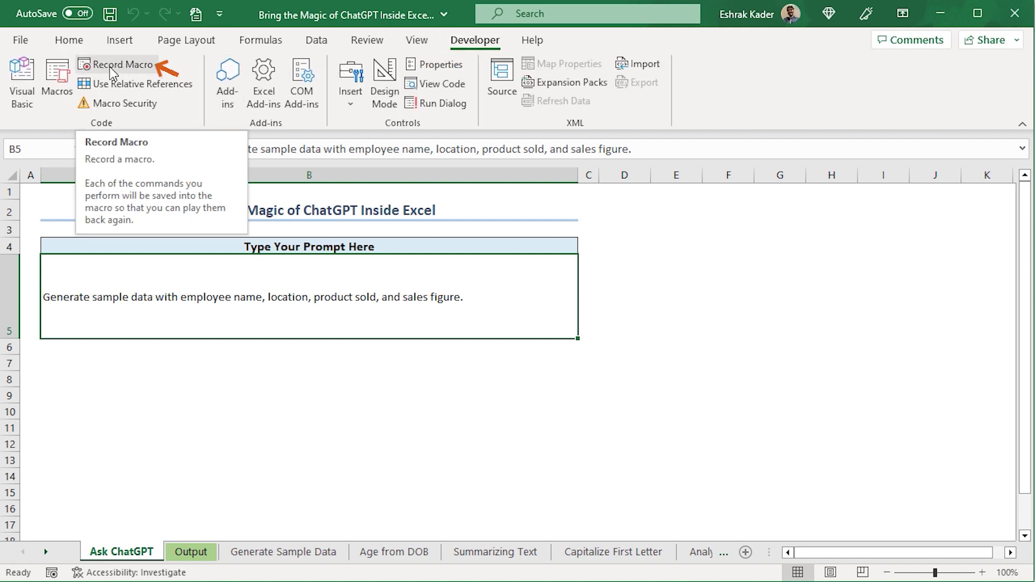
left_click(123, 65)
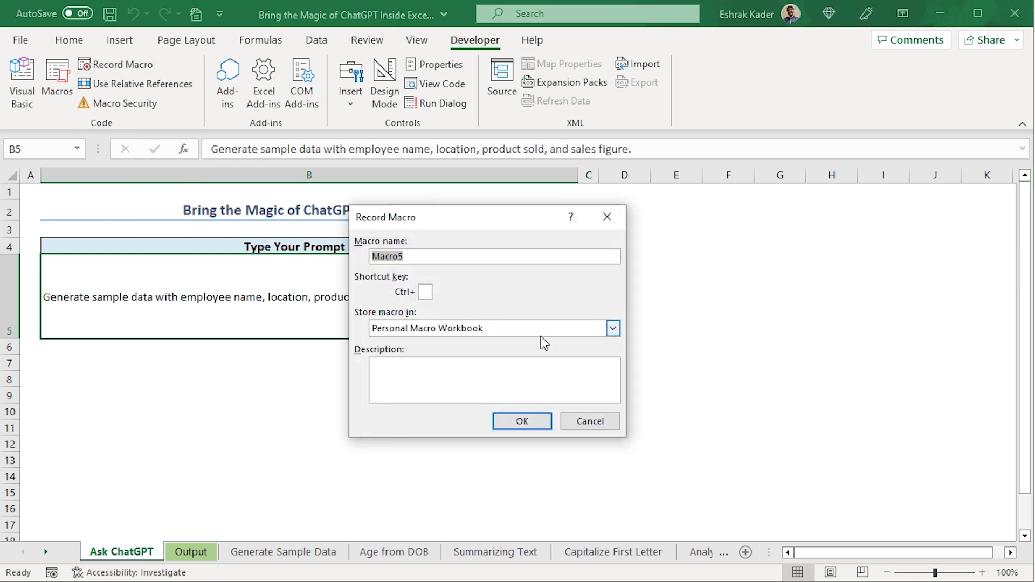
left_click(614, 329)
left_click(455, 346)
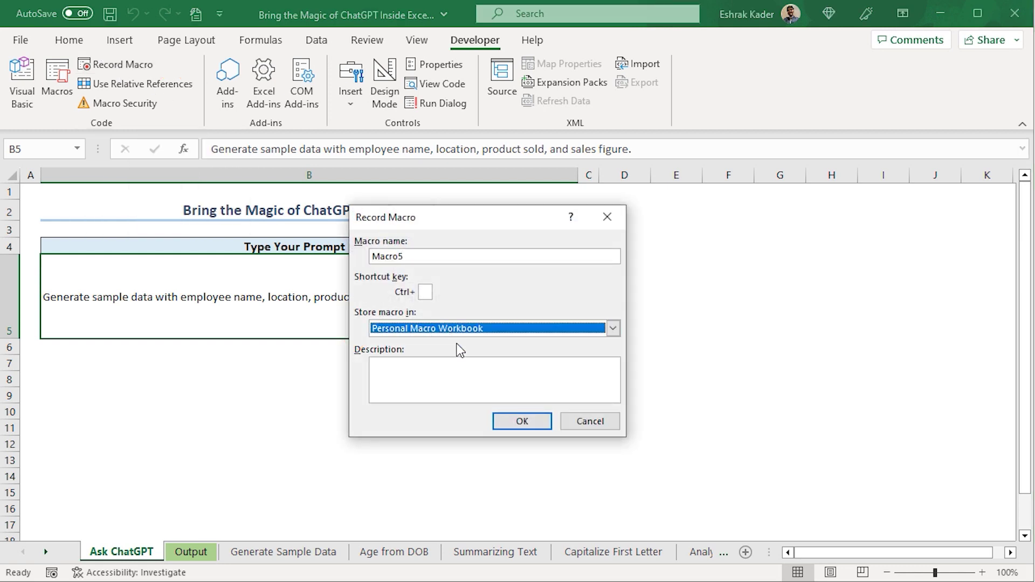
left_click(507, 426)
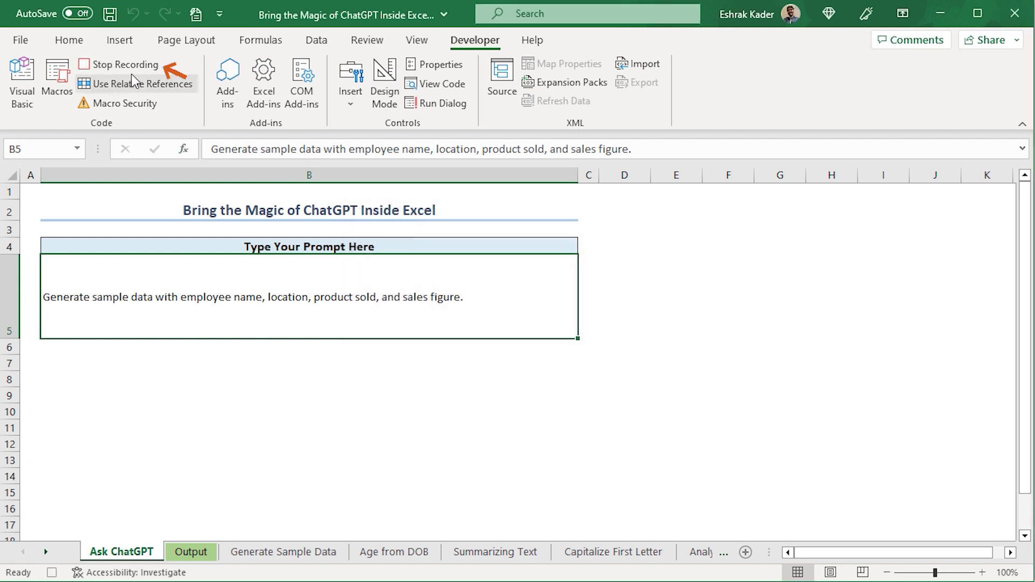
left_click(132, 67)
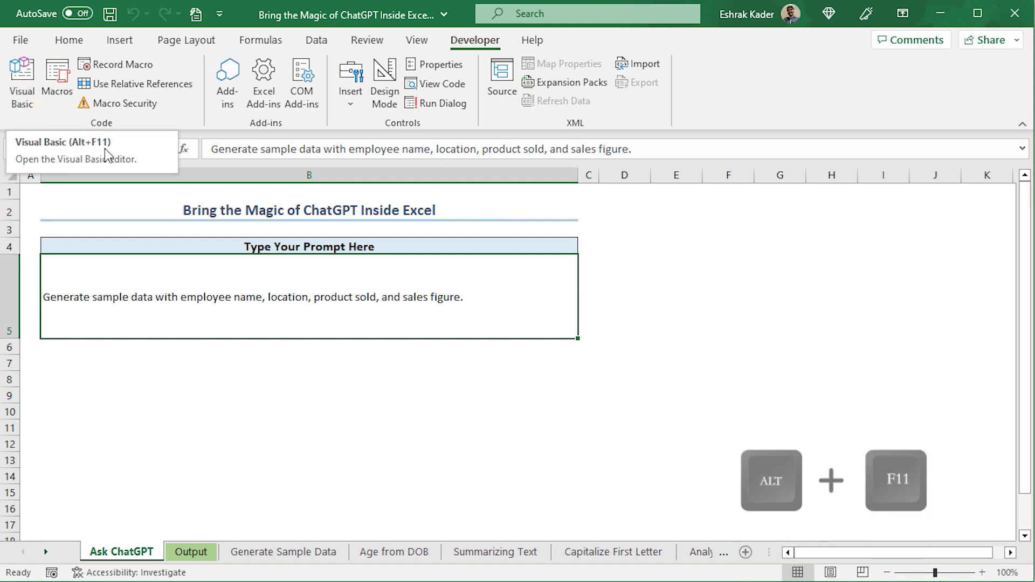
In the VBA editor, open Module1 under VBAProject (PERSONAL.XLSB) > Modules
key("alt+F11")
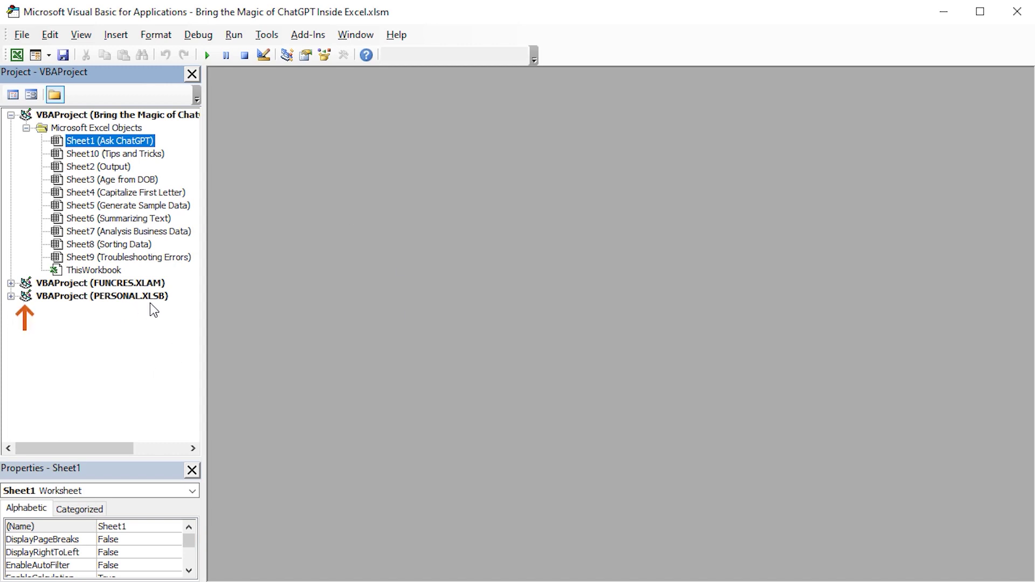
left_click(11, 296)
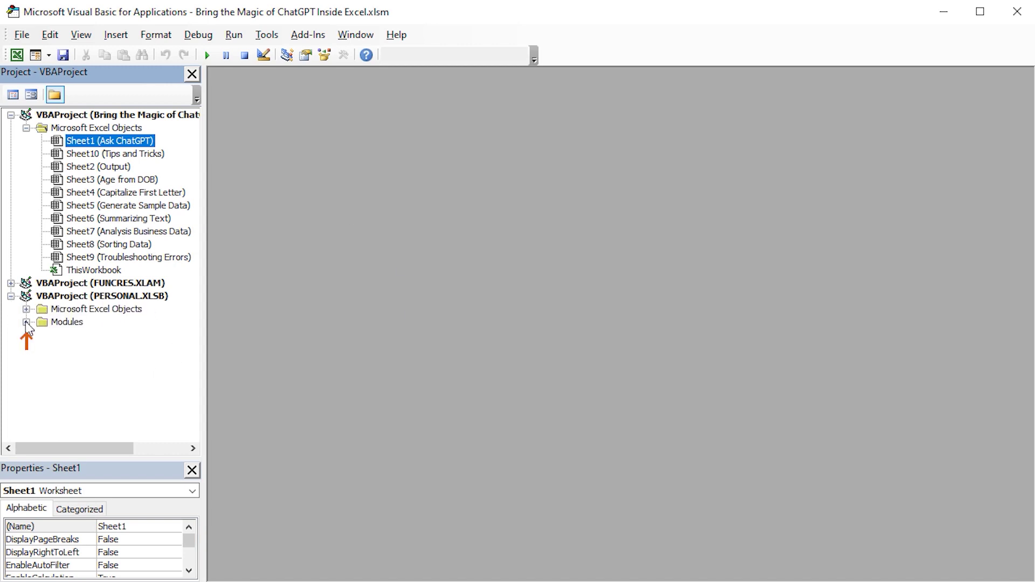
left_click(26, 322)
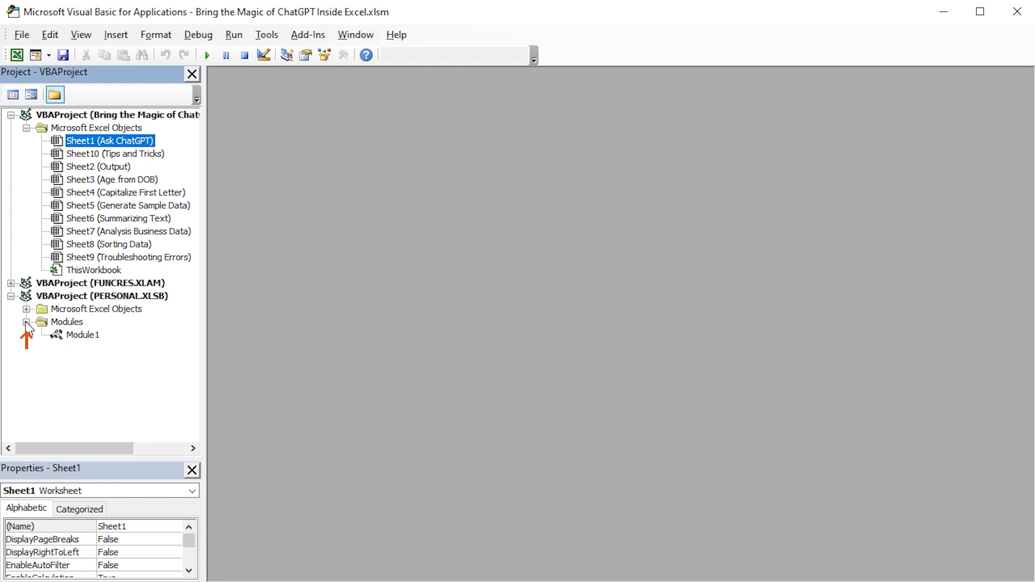
double_click(84, 337)
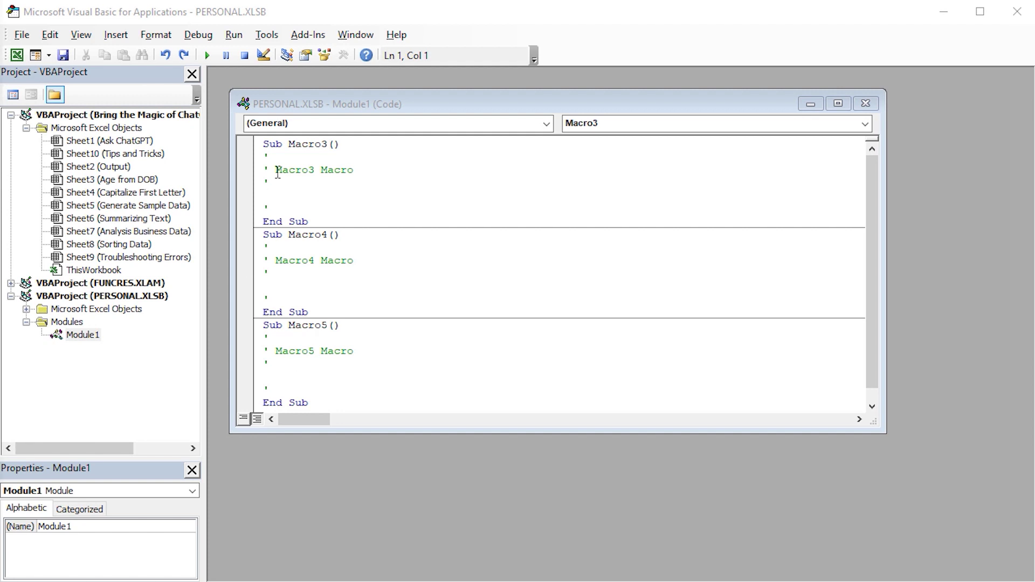
Replace Module1's empty Macro3–Macro5 code with the pasted OpenAI macro code
left_click(322, 402, "shift")
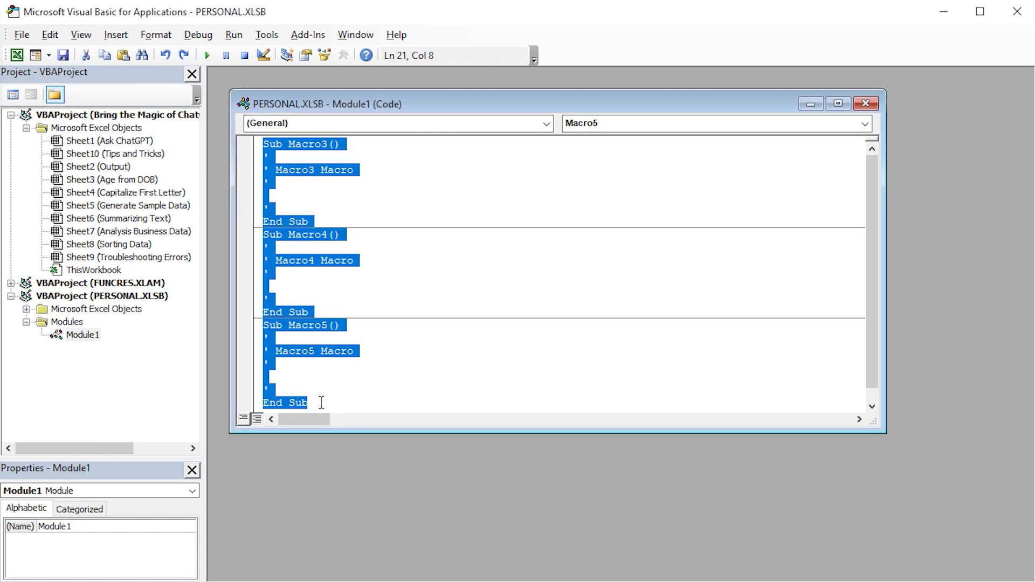
key("Delete")
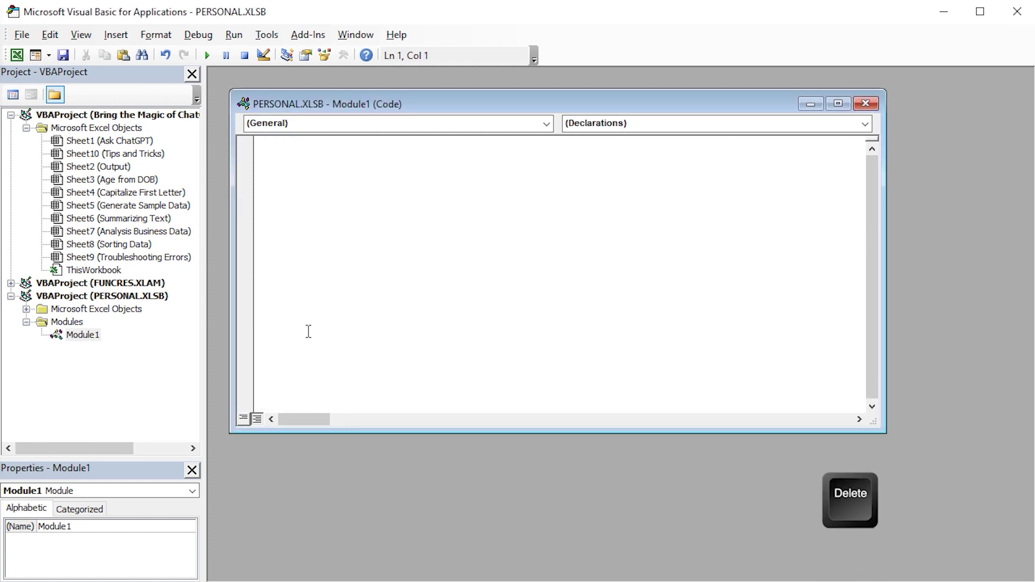
key("ctrl+v")
Select the "Enter API Key" placeholder in the API_KEY constant
scroll(398, 362, "up", 20)
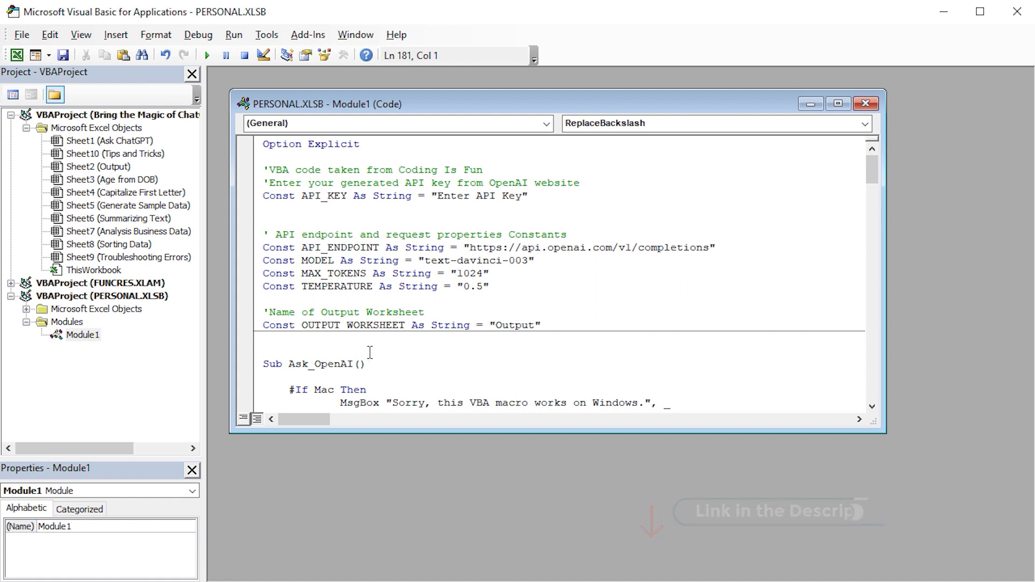
left_click(450, 214)
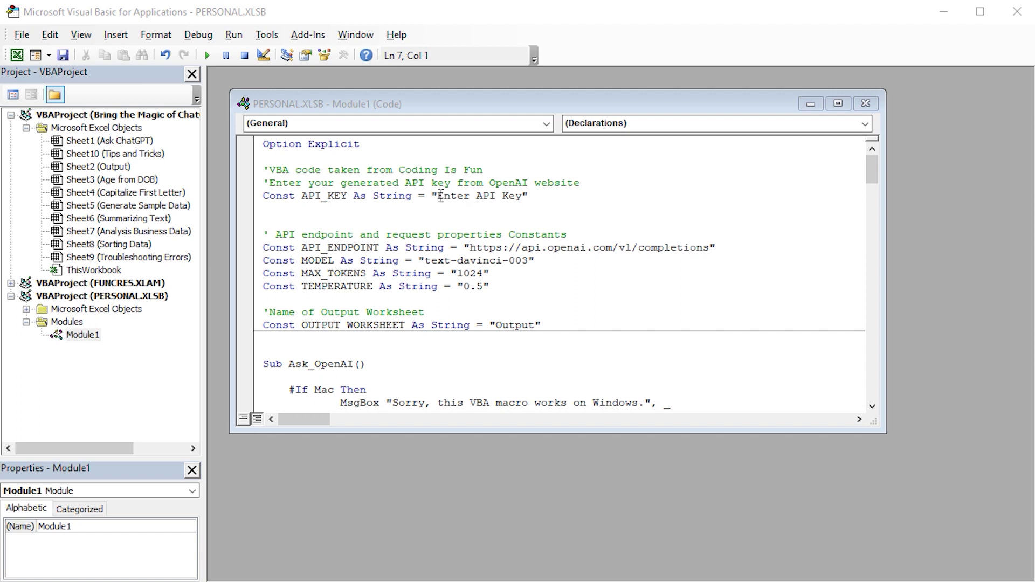
left_click_drag(437, 196, 521, 196)
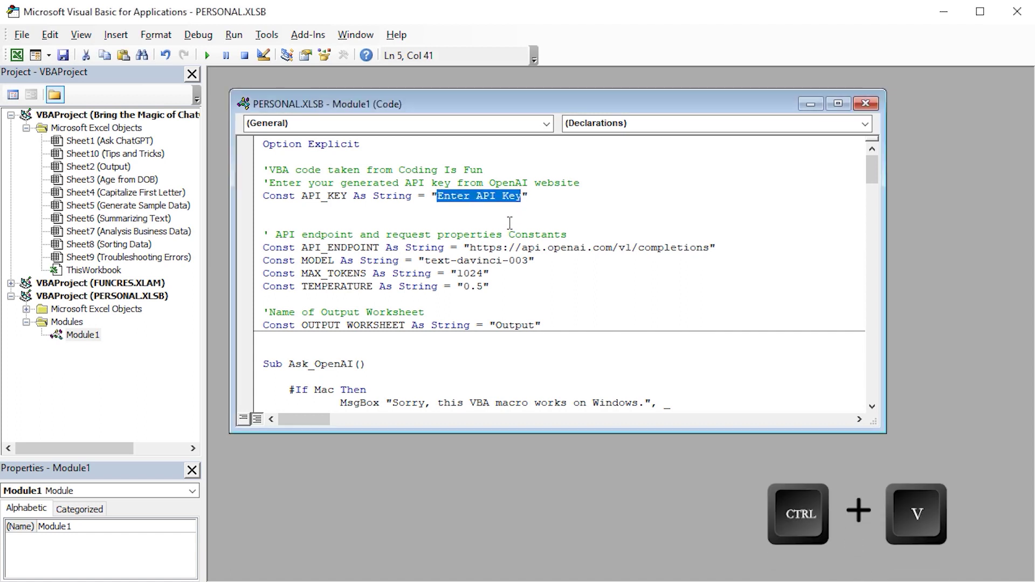
Paste the OpenAI API key over the placeholder and check the pasted key
key("ctrl+v")
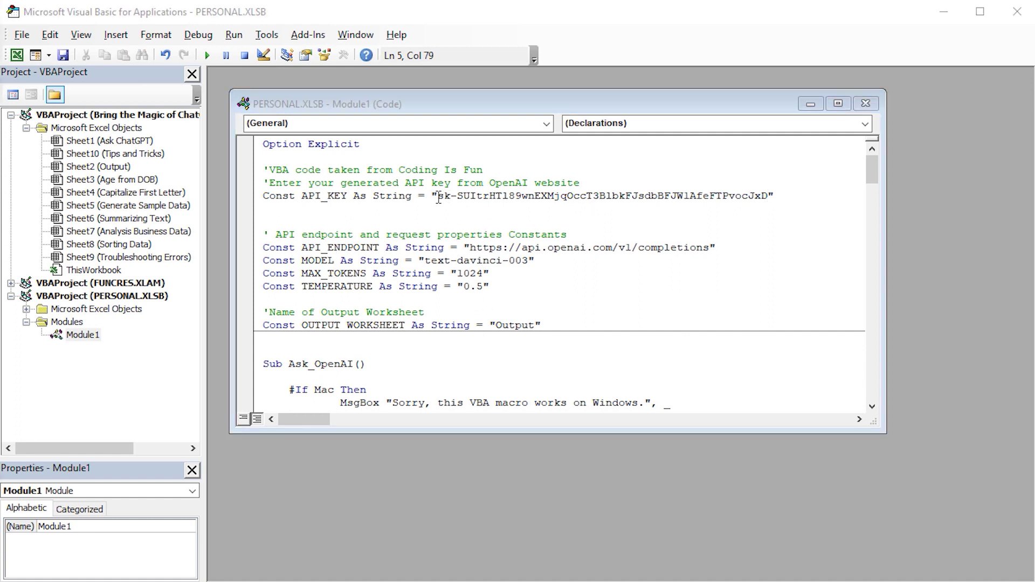
left_click_drag(437, 197, 722, 198)
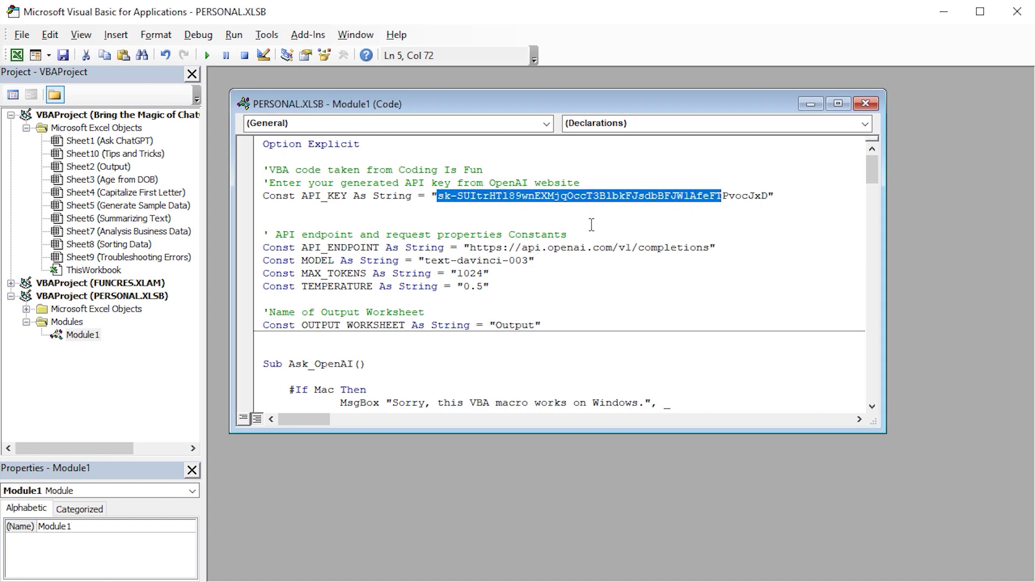
left_click(772, 195)
Scroll through the module down to the WorksheetExists, ParseResponse, CleanJSONString and ReplaceBackslash helpers
scroll(357, 254, "down", 5)
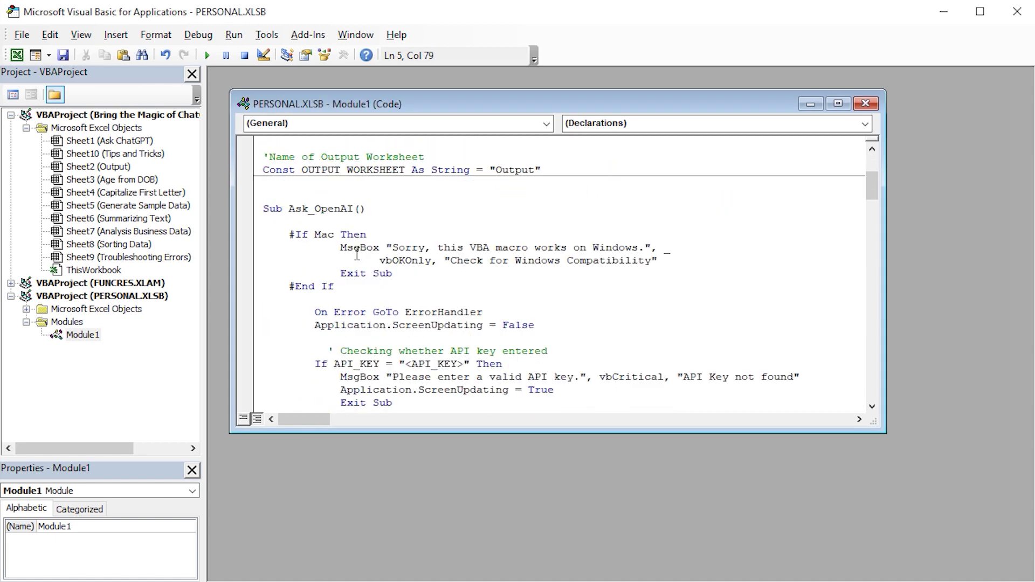
scroll(418, 271, "down", 6)
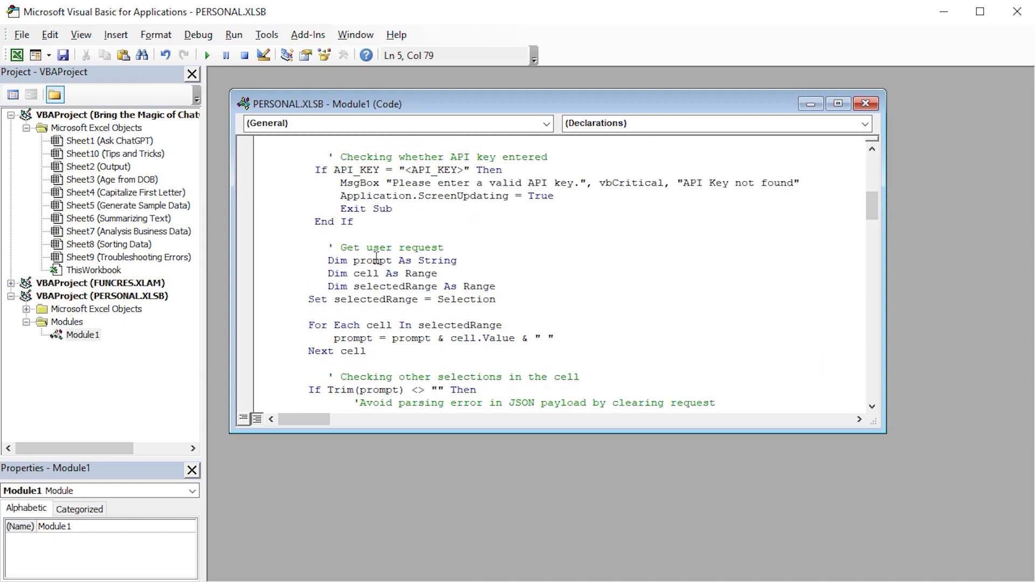
scroll(529, 260, "down", 9)
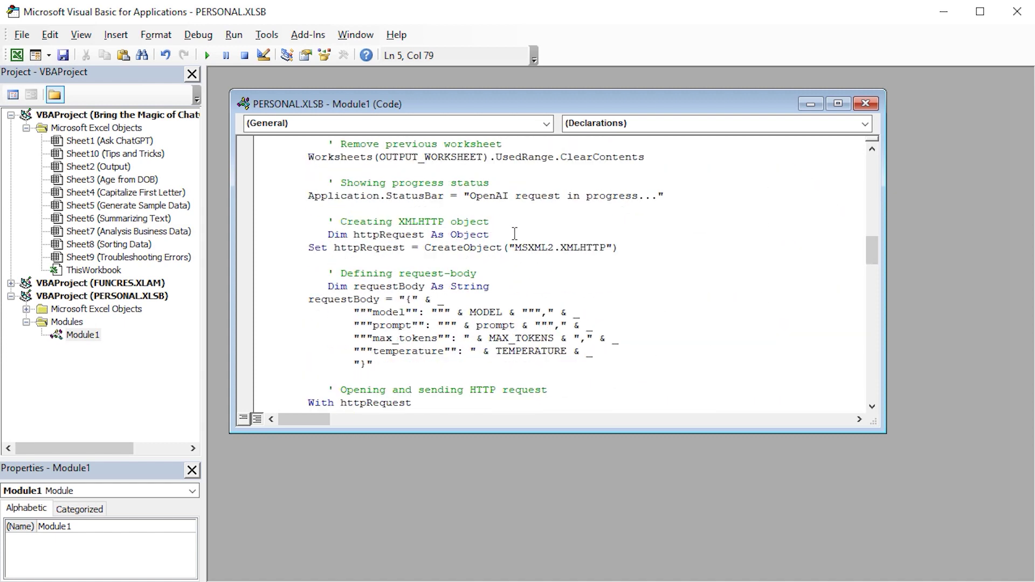
scroll(645, 242, "down", 3)
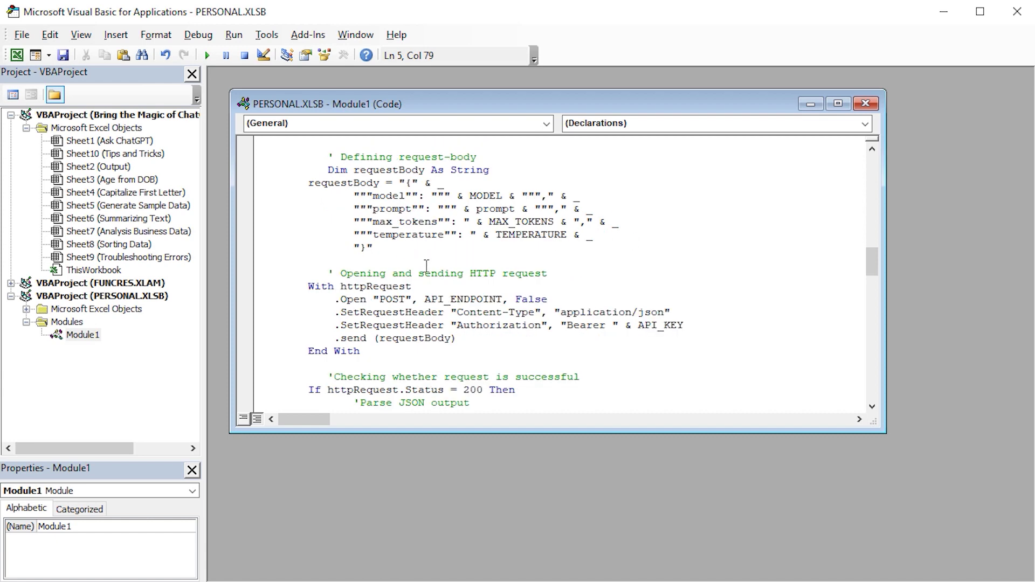
scroll(433, 261, "down", 18)
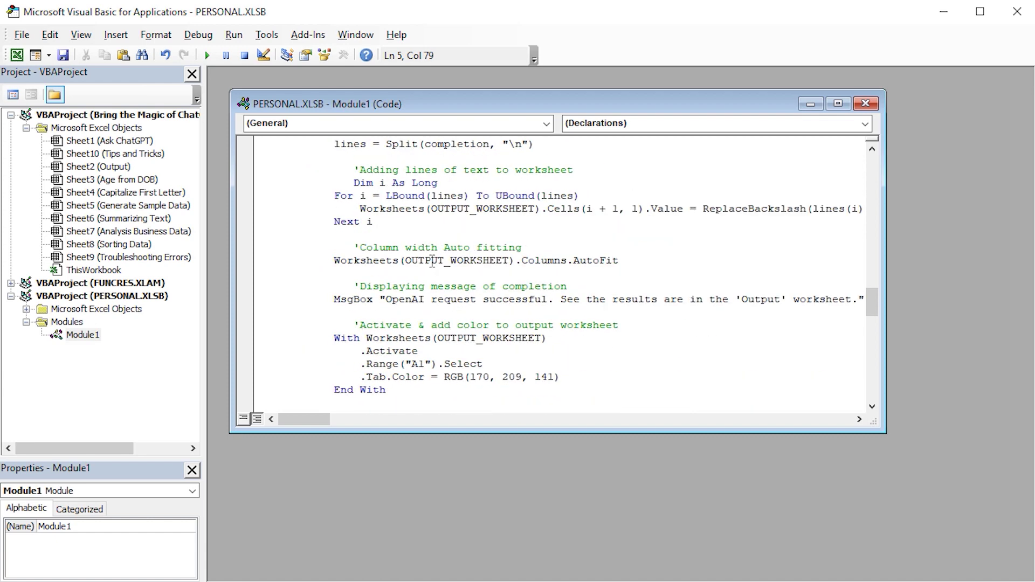
scroll(432, 261, "down", 4)
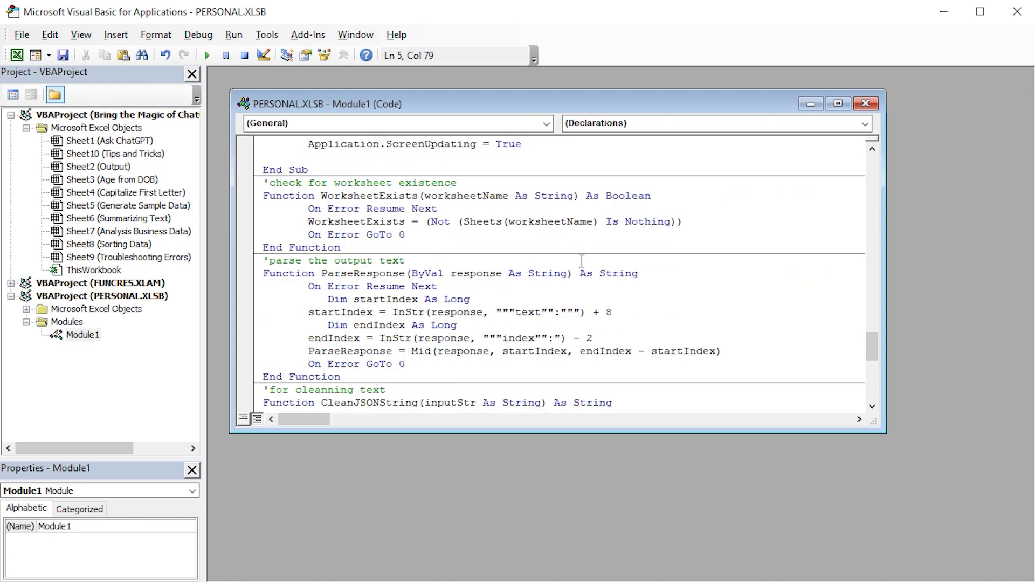
scroll(447, 249, "down", 4)
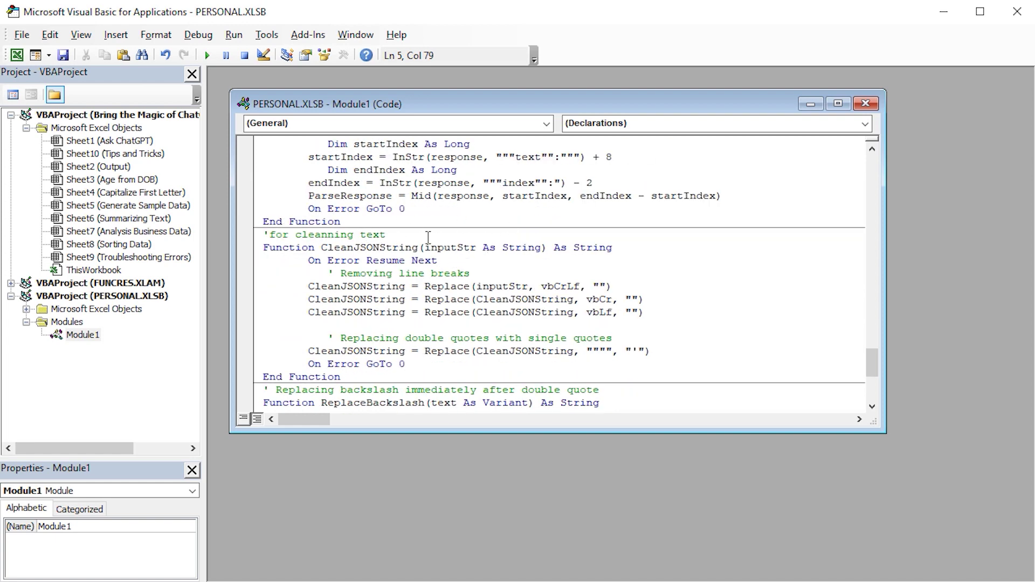
scroll(480, 251, "down", 3)
scroll(488, 251, "down", 3)
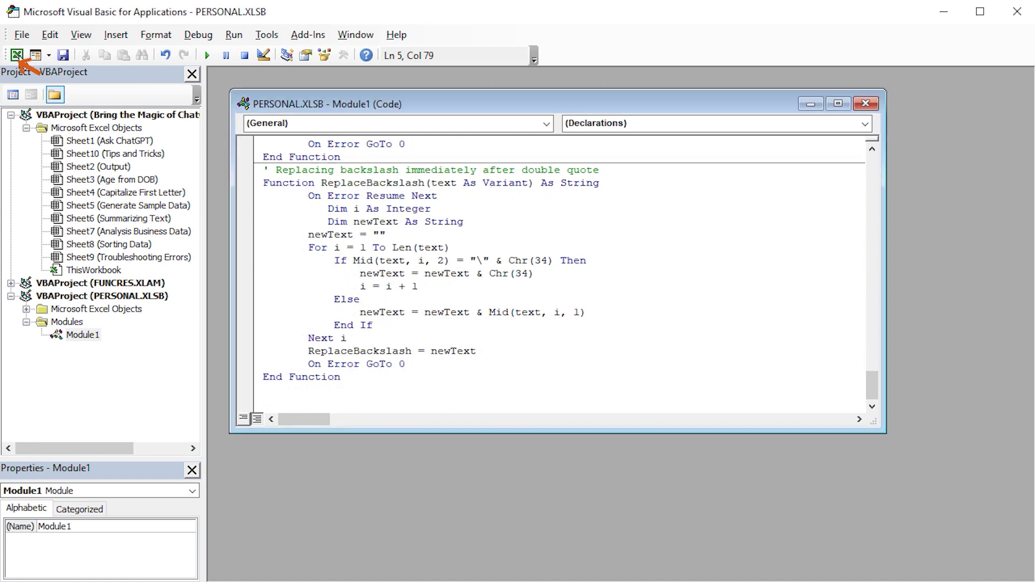
Add the PERSONAL.XLSB!Ask_OpenAI macro to the Quick Access Toolbar in Excel Options
left_click(17, 55)
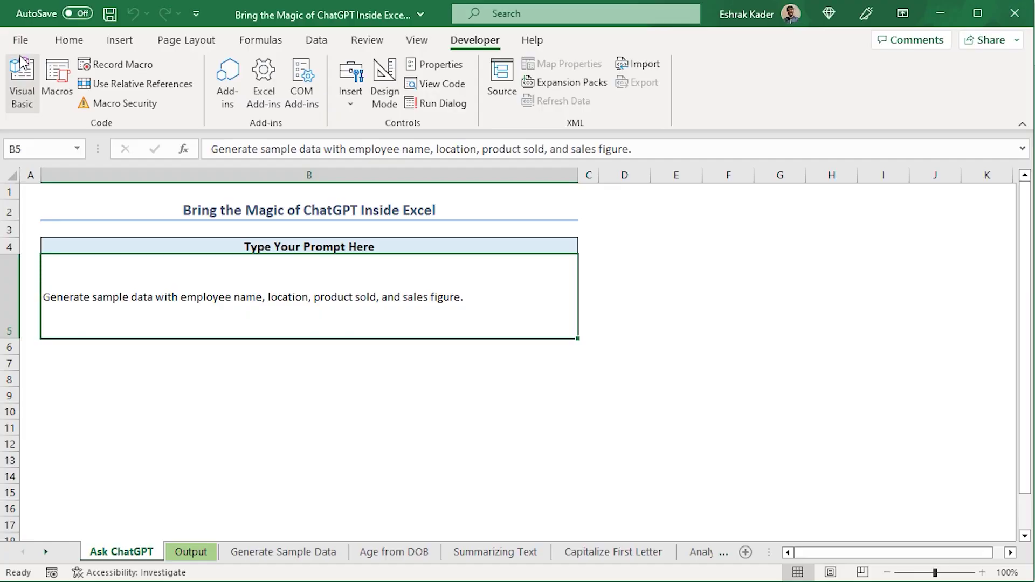
right_click(420, 47)
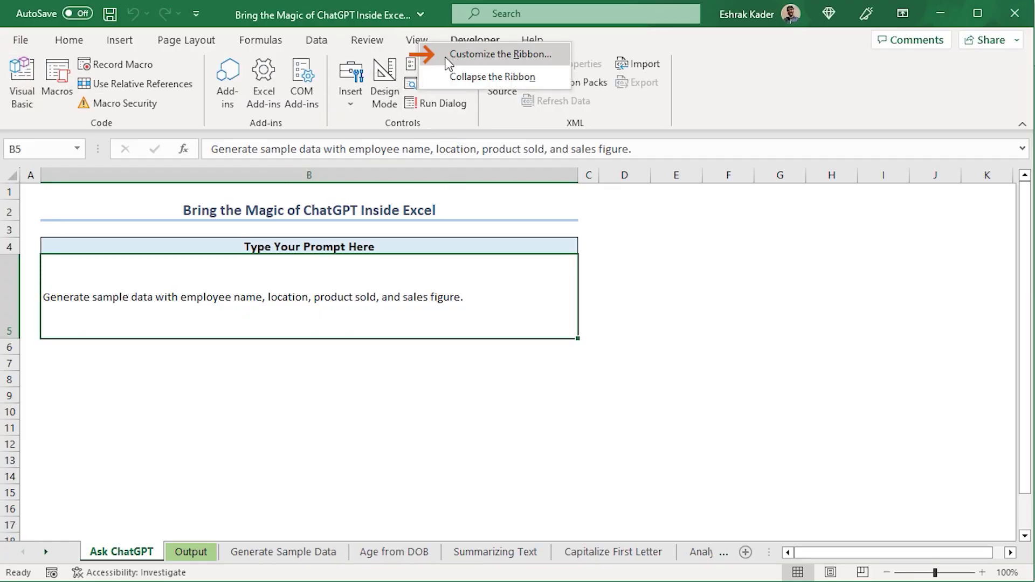
left_click(497, 56)
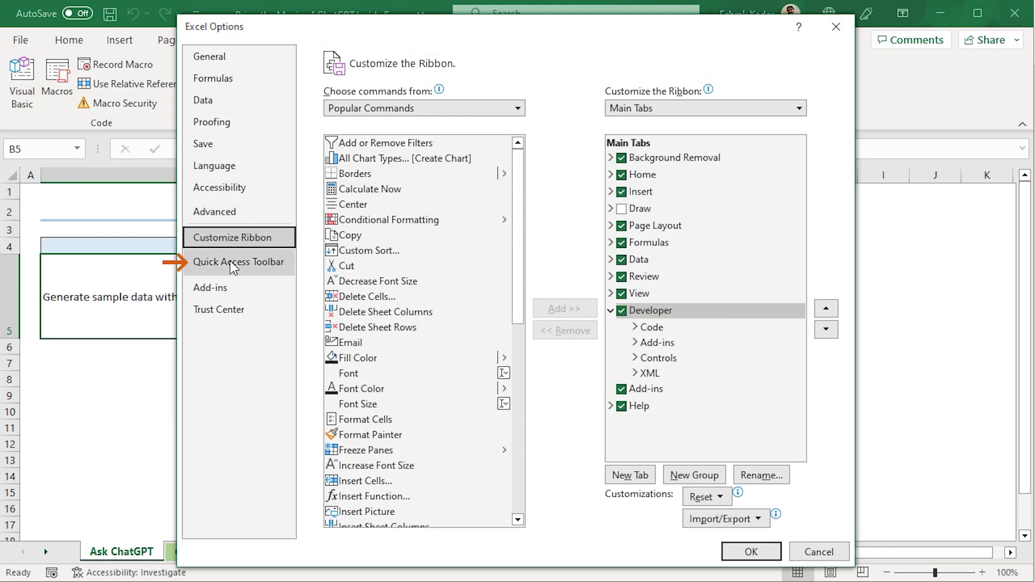
left_click(244, 264)
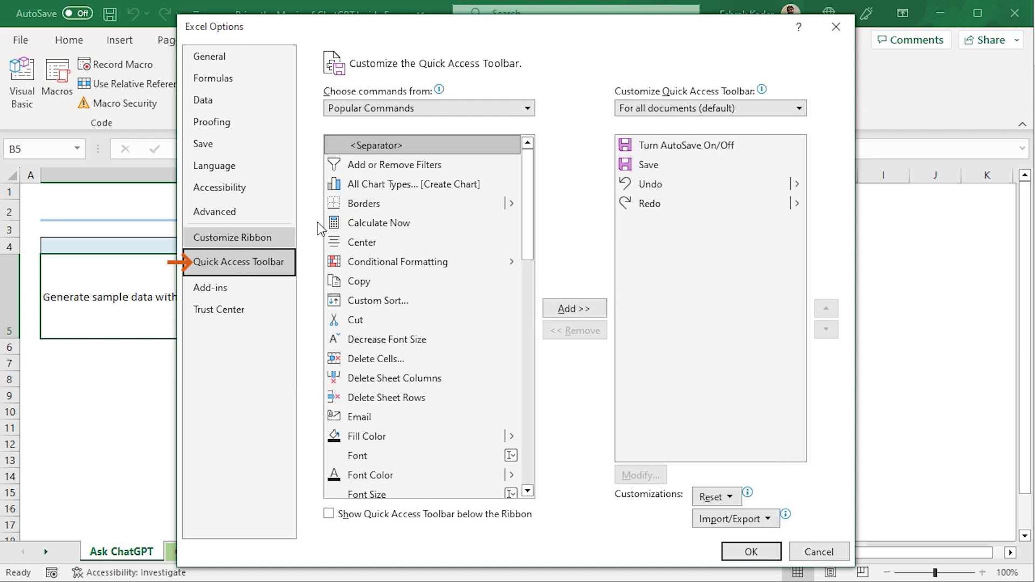
left_click(528, 109)
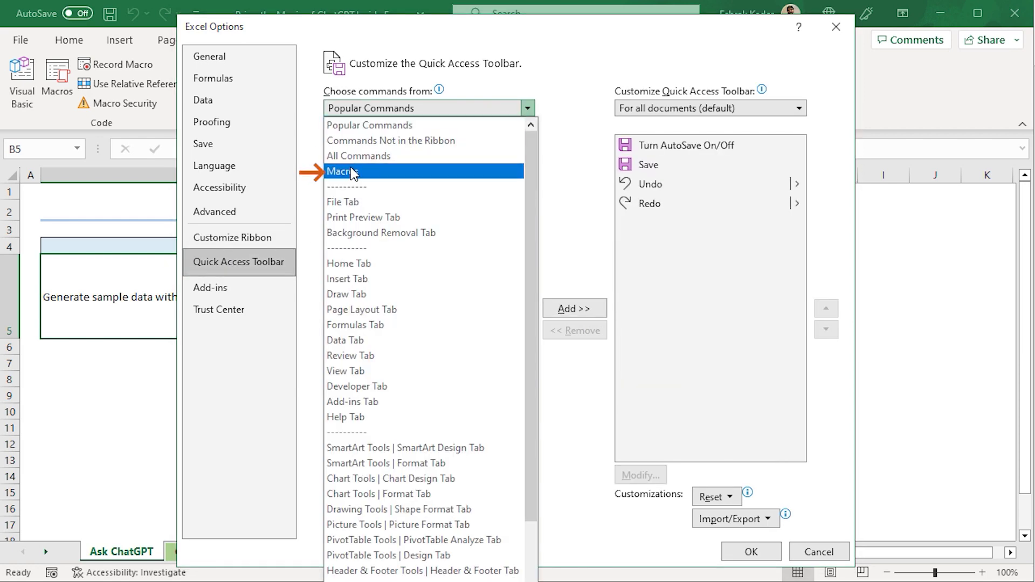
left_click(351, 171)
scroll(524, 293, "down", 5)
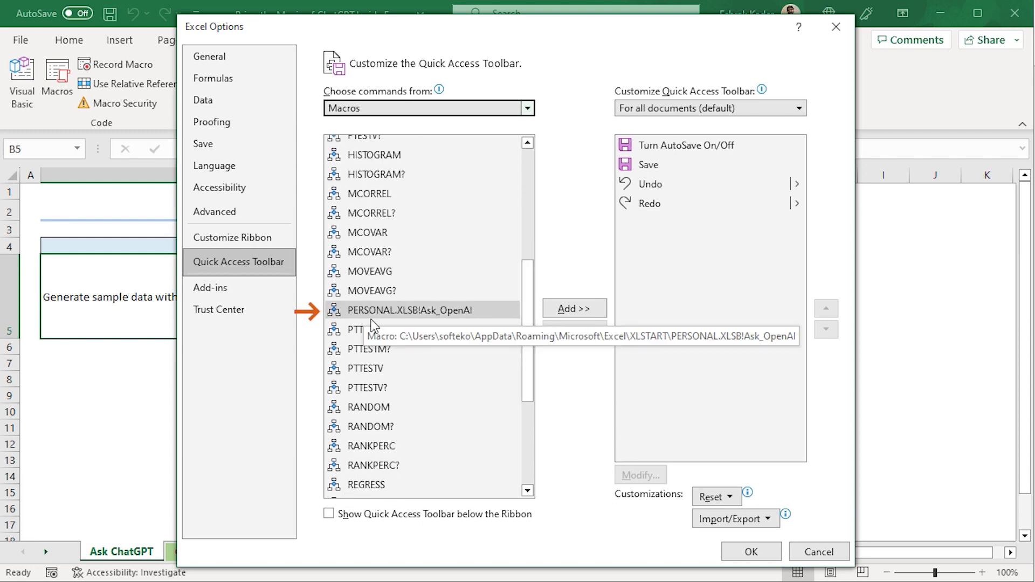
left_click(399, 317)
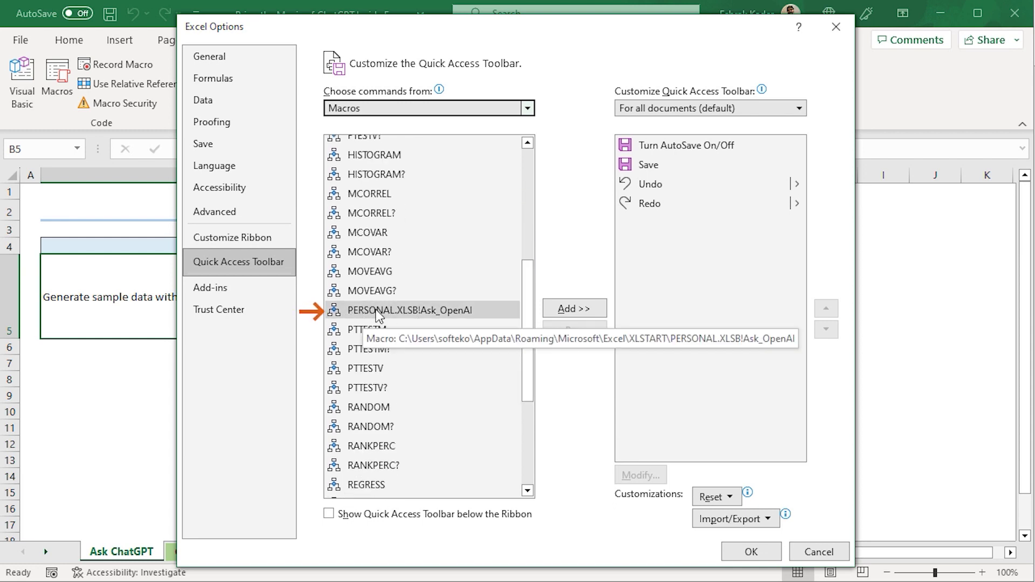
left_click(572, 309)
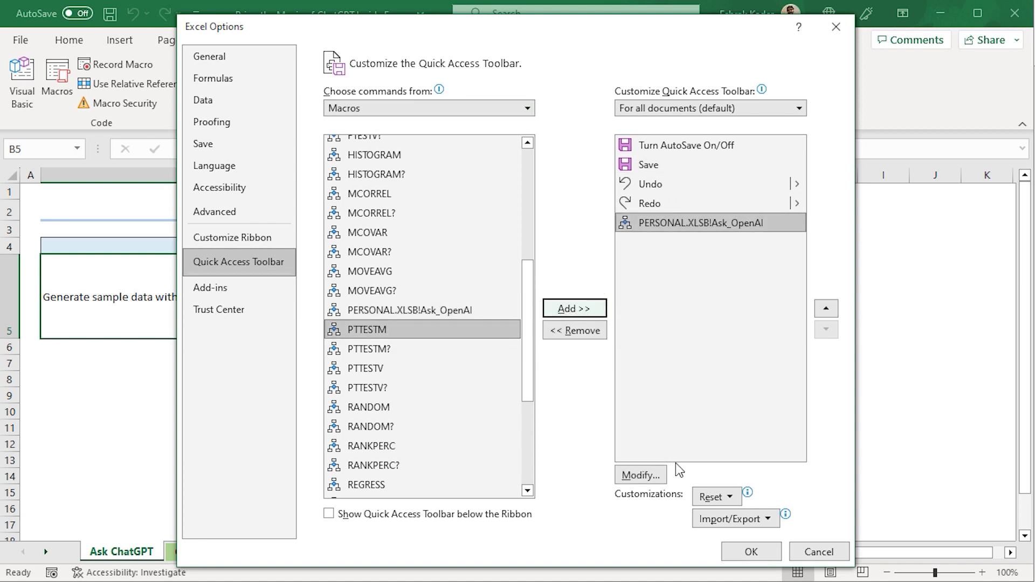
Give the Ask_OpenAI button a new symbol and confirm Excel Options
left_click(645, 477)
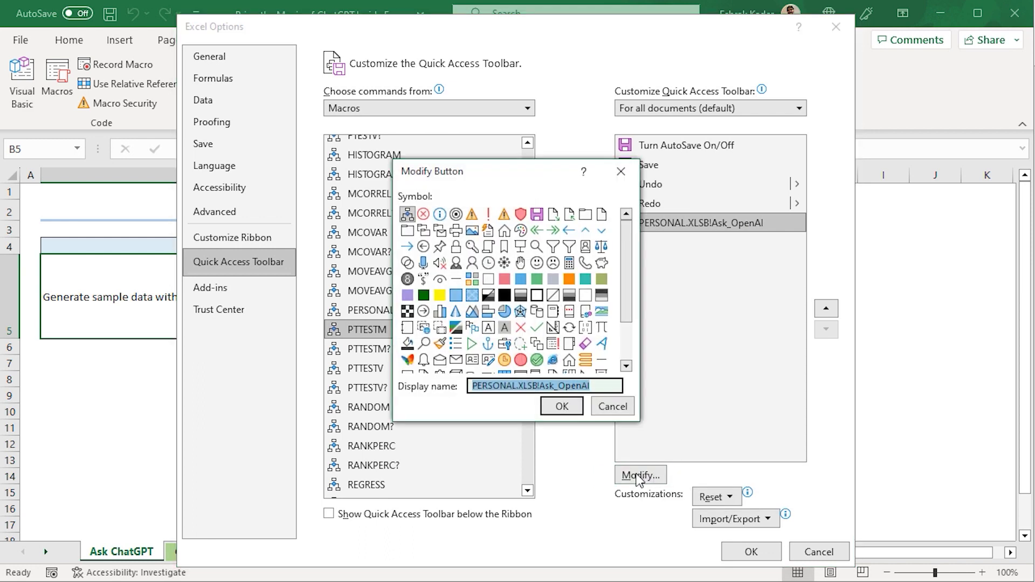
left_click(488, 231)
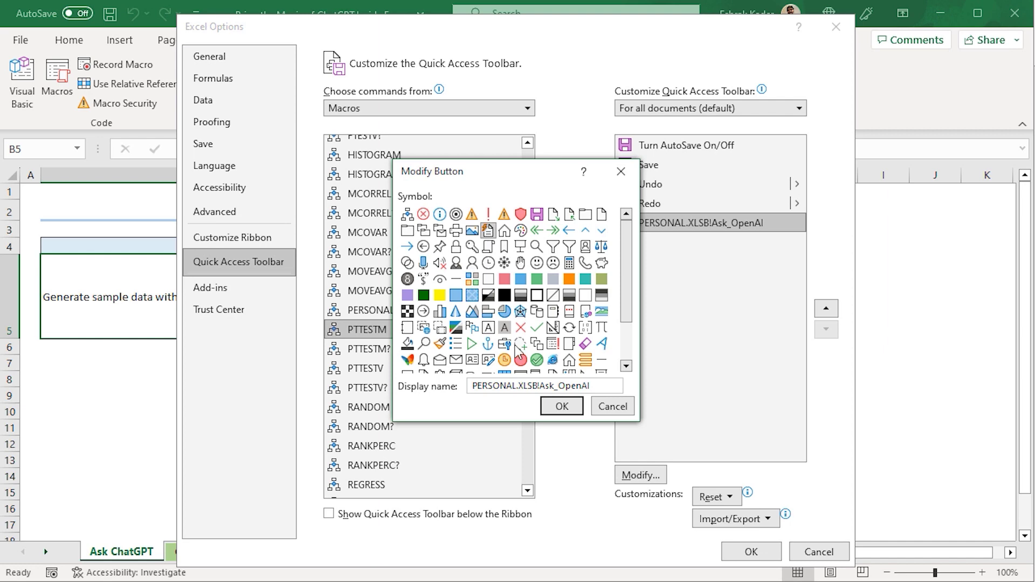
left_click(563, 408)
left_click(748, 553)
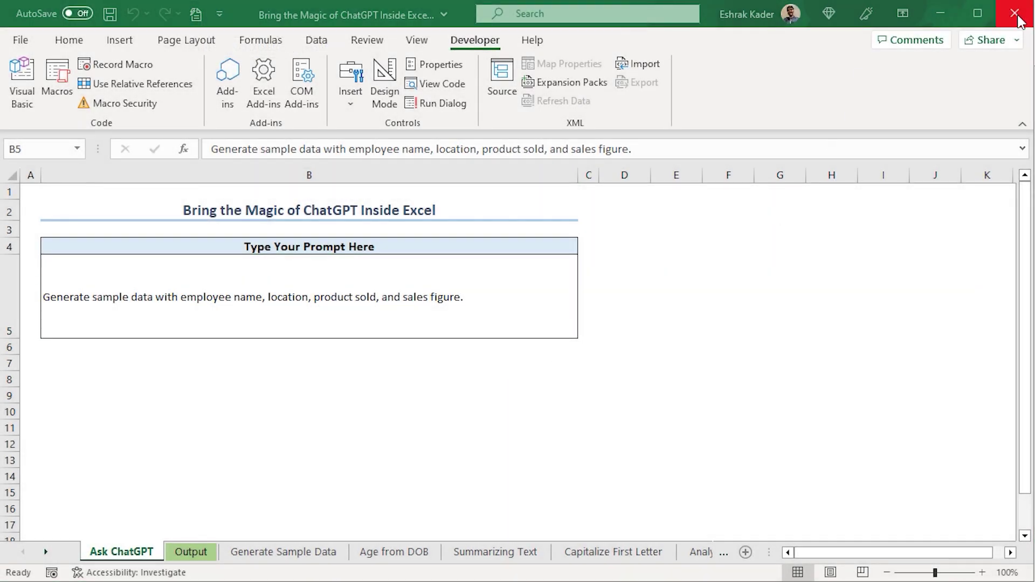
Close the Excel workbook window
left_click(1018, 20)
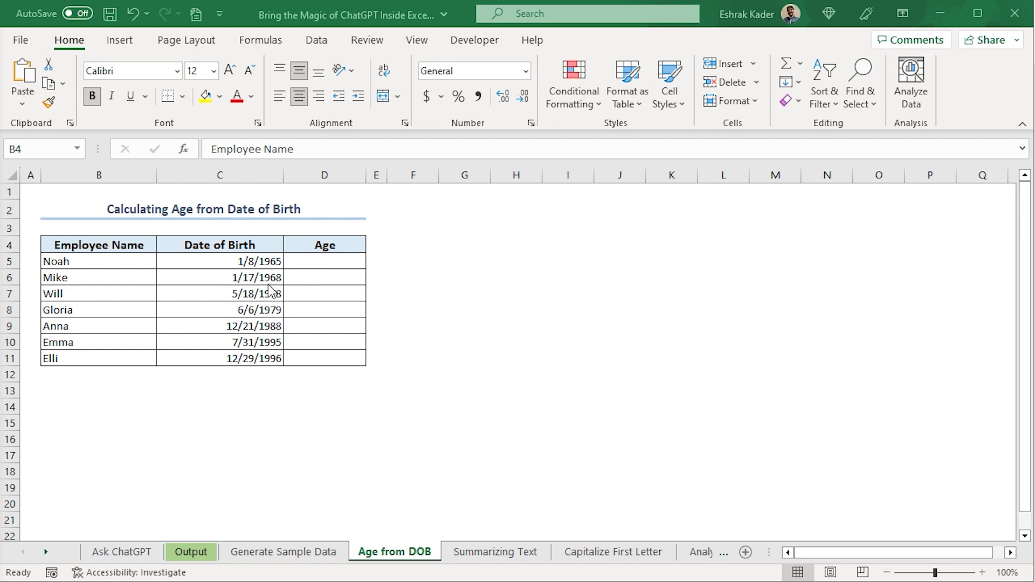
Send the age-from-birth-date prompt from B5 to ChatGPT via Ask_OpenAI, getting =DATEDIF(C2,TODAY(),"y")
left_click(137, 553)
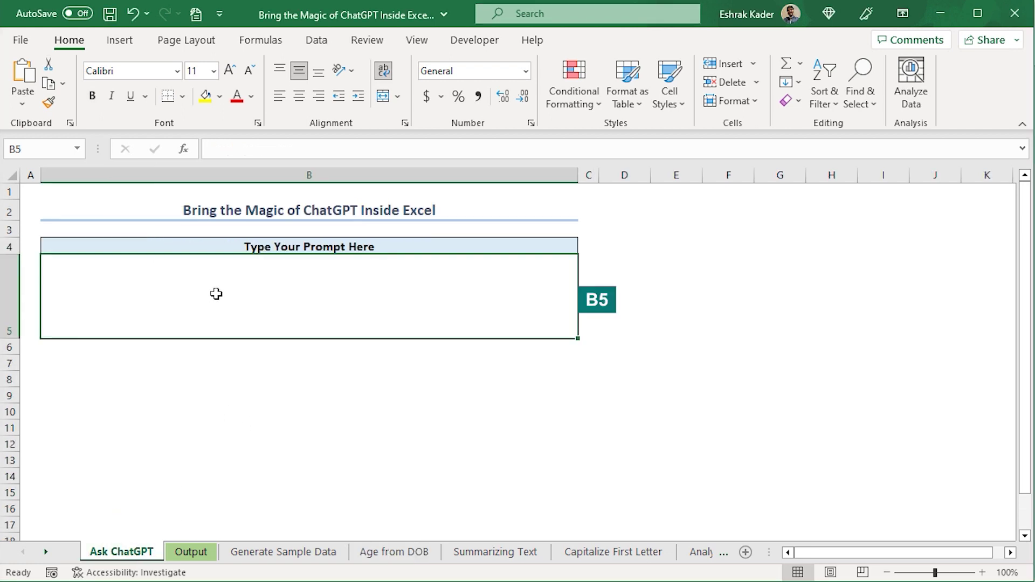
left_click(212, 153)
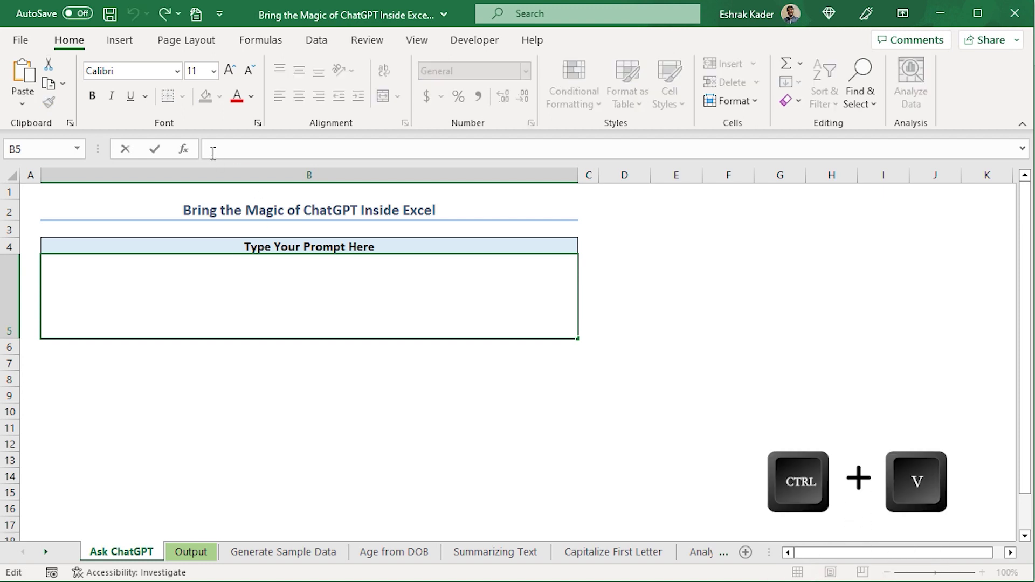
type("Write an Excel formula to calculate the age from the date of birth in column C")
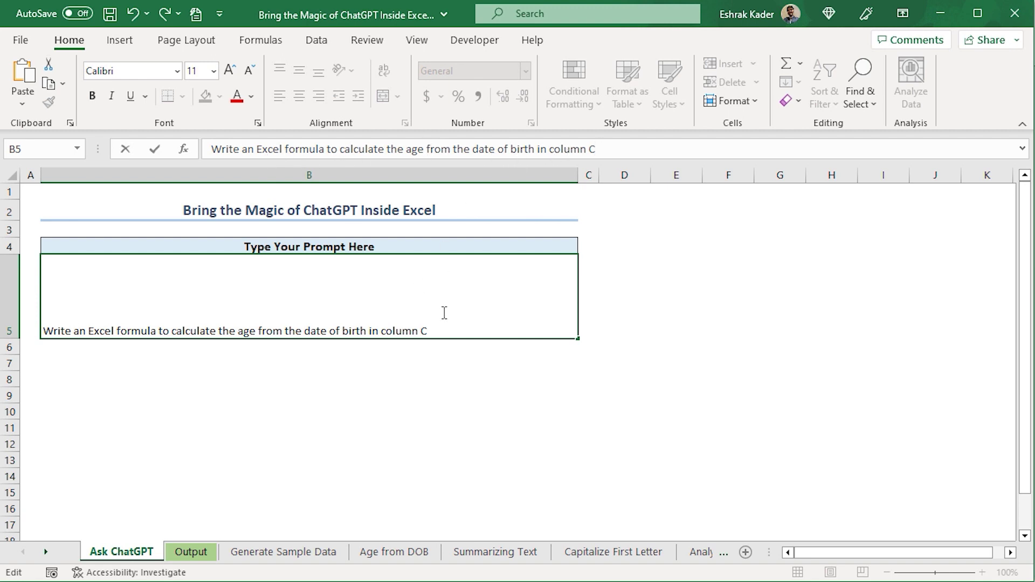
key("Return")
left_click(243, 297)
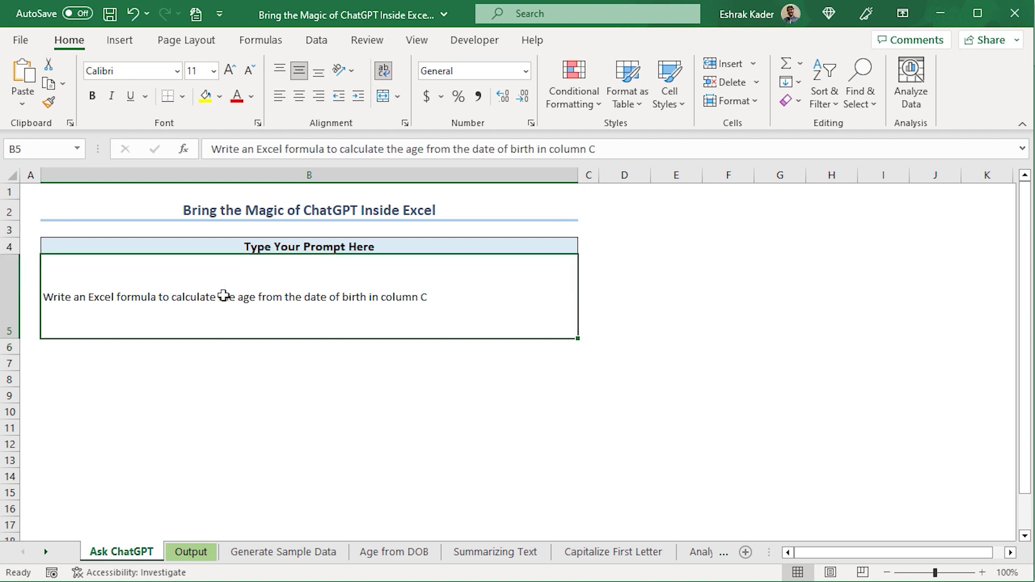
left_click(196, 16)
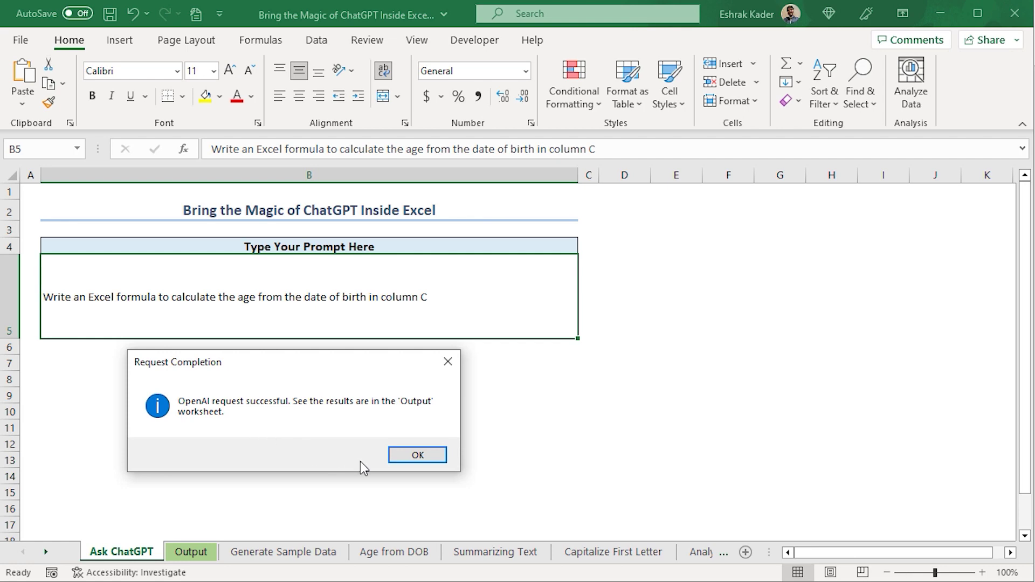
left_click(415, 455)
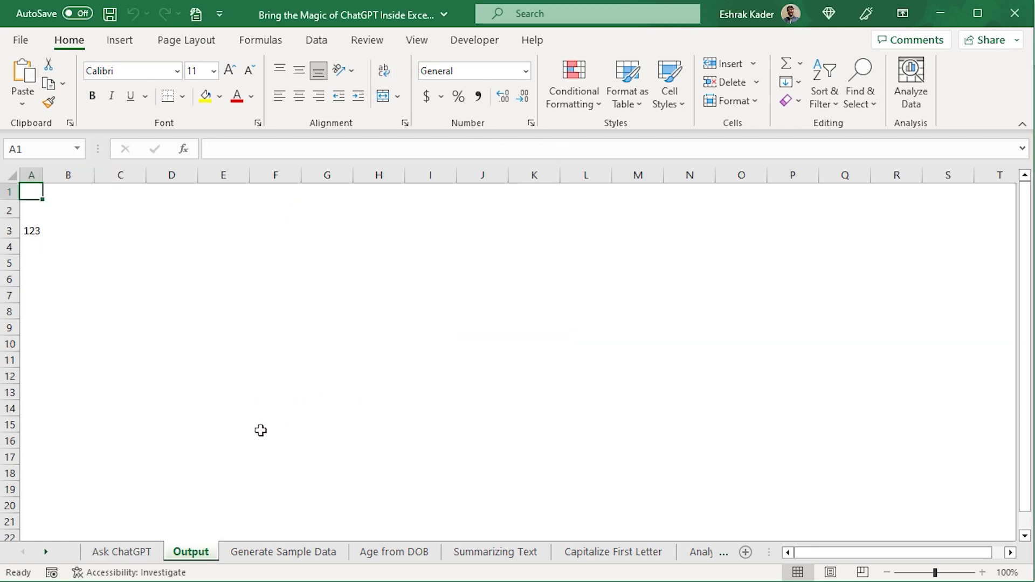
Copy the returned DATEDIF formula from Output cell A3
left_click(34, 231)
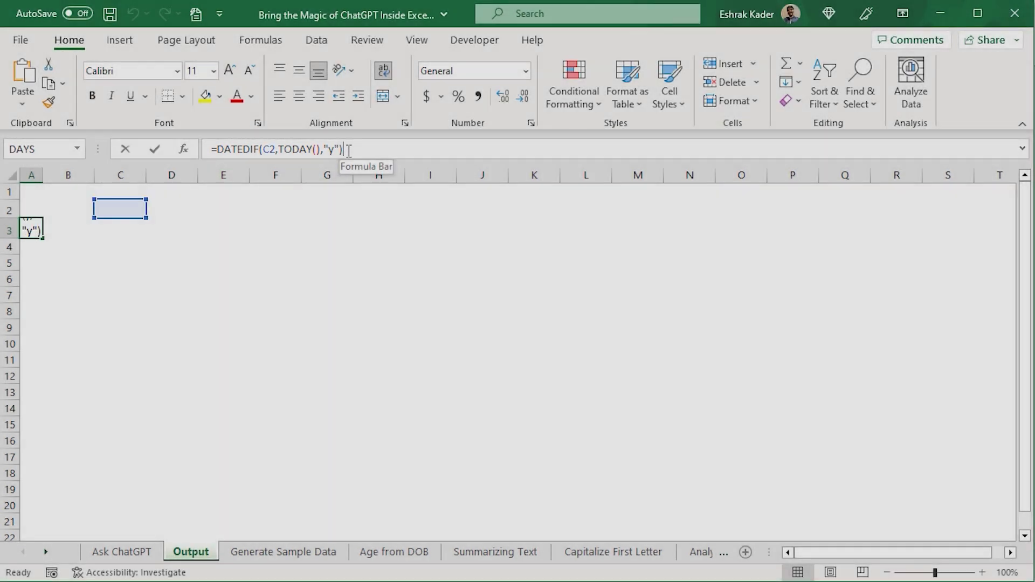
left_click_drag(343, 149, 209, 151)
key("ctrl+c")
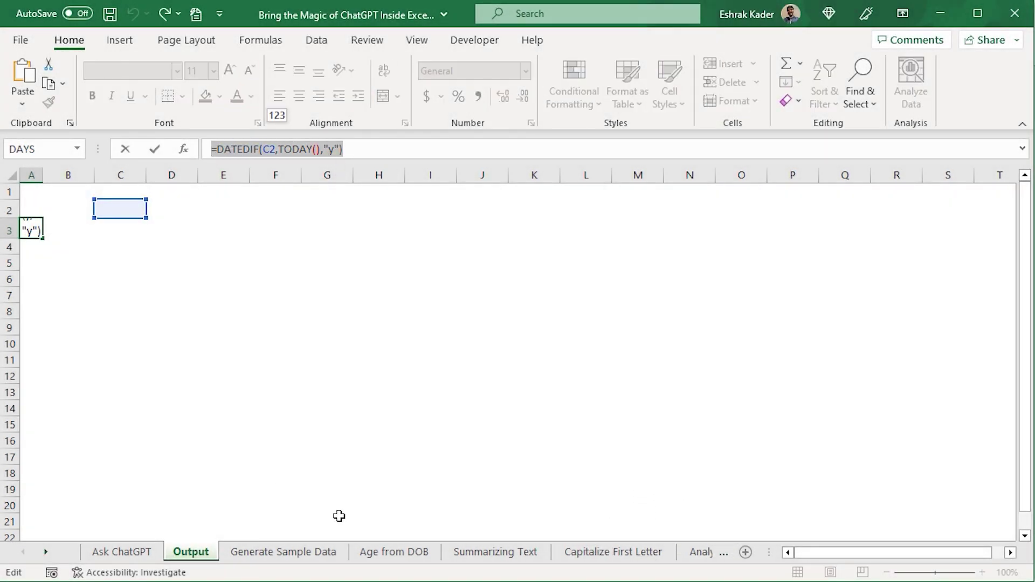
key("Escape")
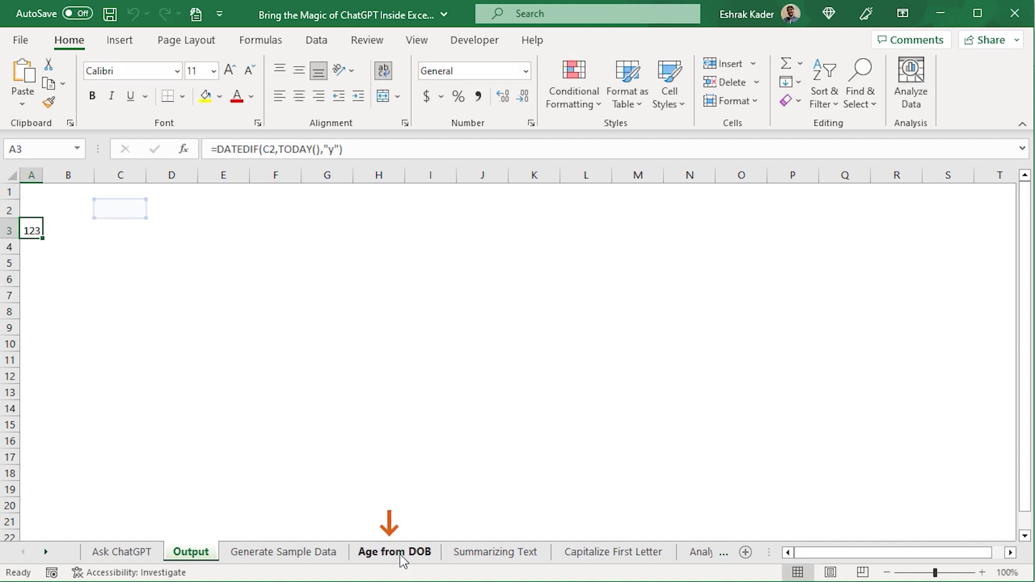
Paste the formula into D5 on Age from DOB, change C2 to C5, and fill down to D11
left_click(401, 556)
left_click(320, 264)
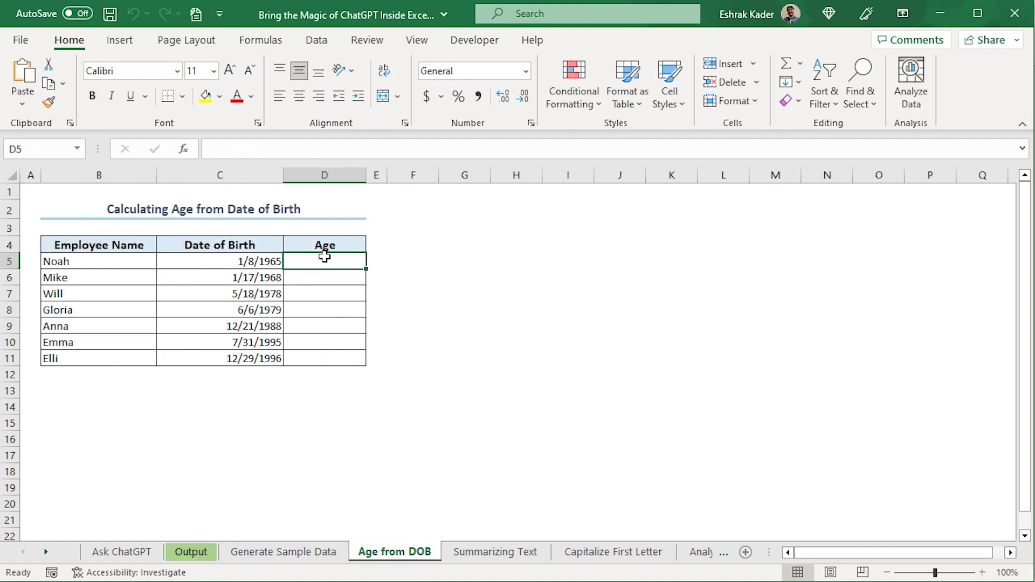
left_click(207, 149)
key("ctrl+v")
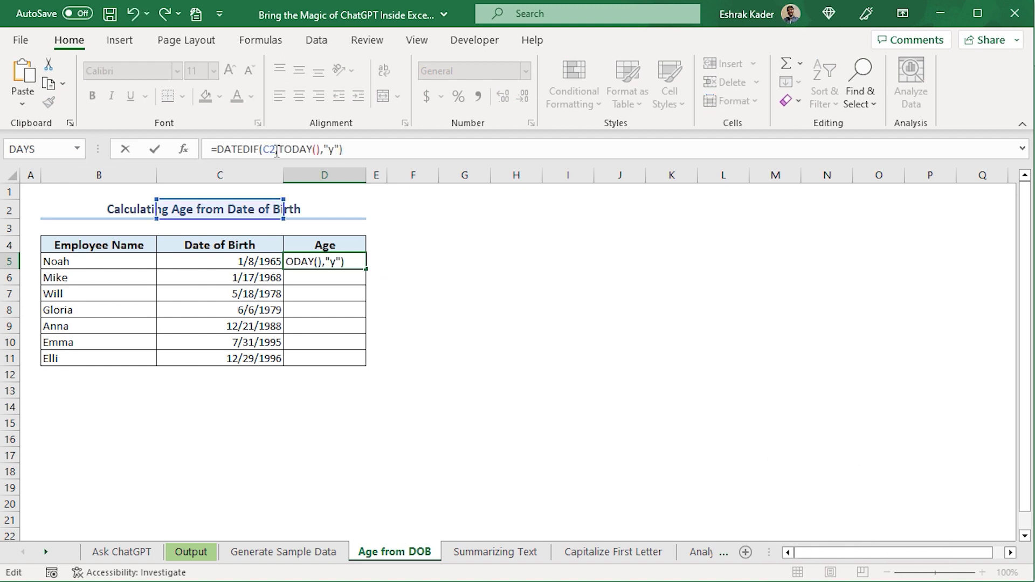
left_click(275, 150)
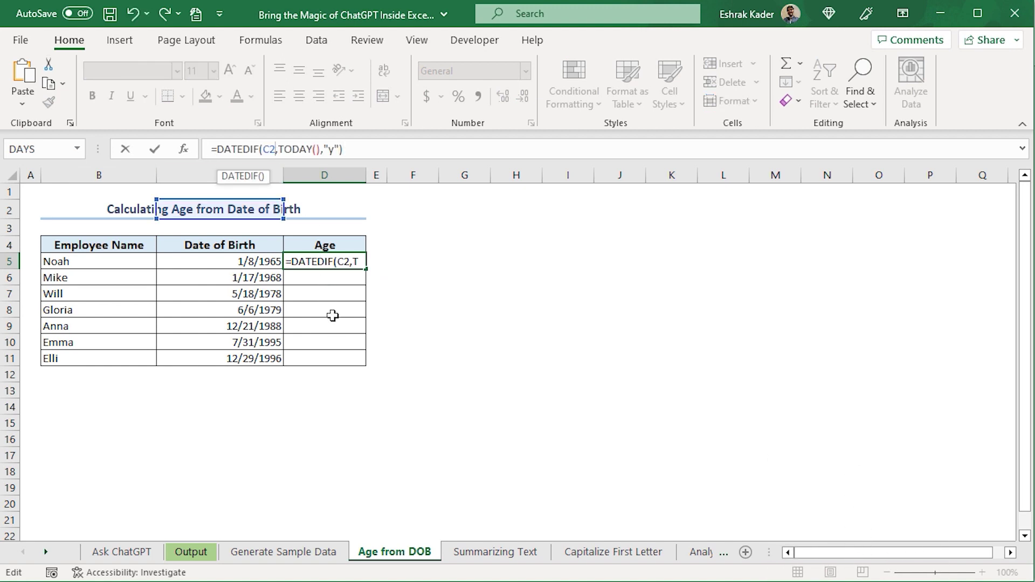
key("BackSpace")
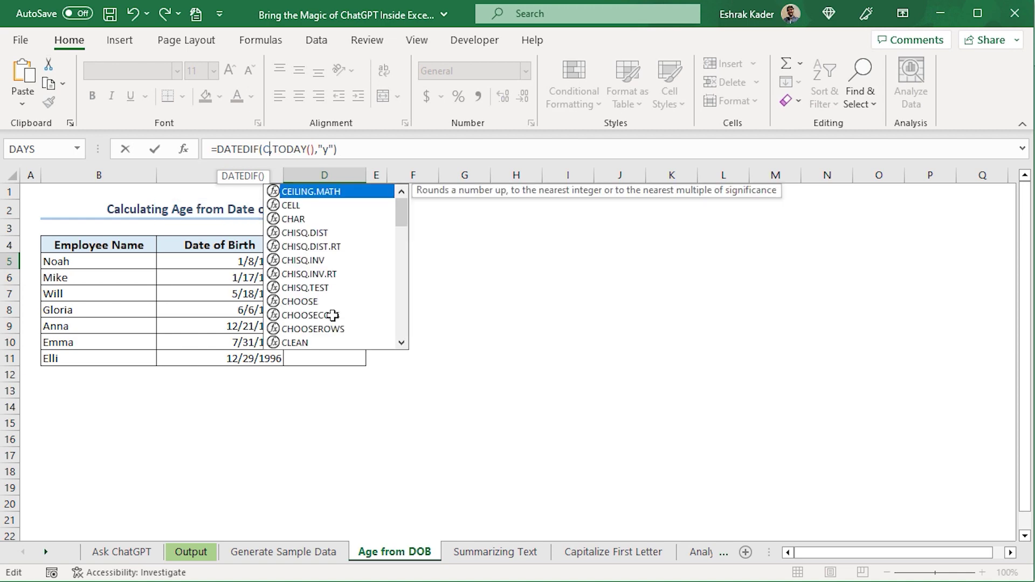
type("5")
key("Return")
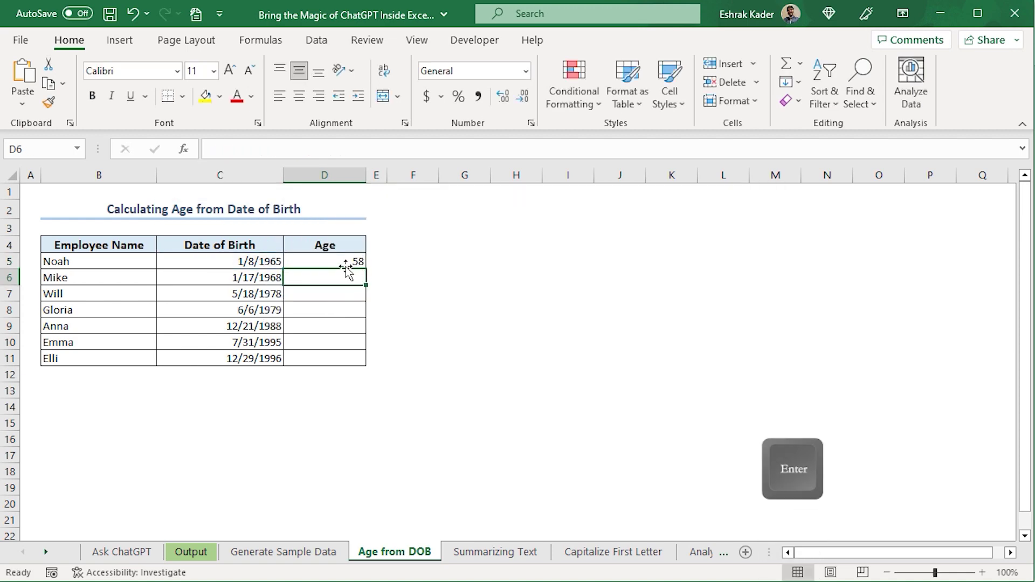
left_click(357, 262)
left_click_drag(365, 274, 364, 362)
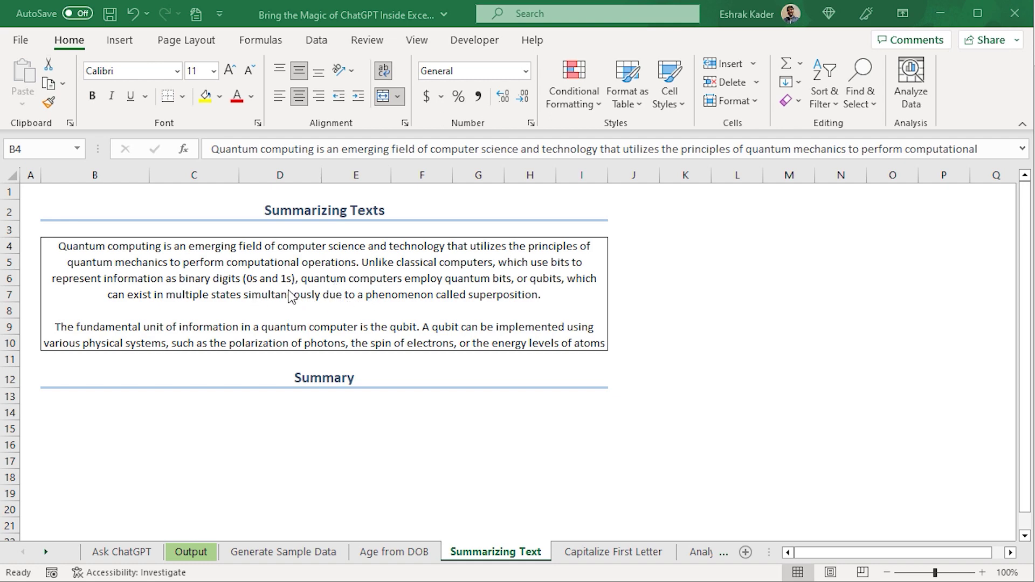
Put the 5-bullet summary prompt for the quantum computing paragraph in B5 and run Ask_OpenAI
left_click(126, 552)
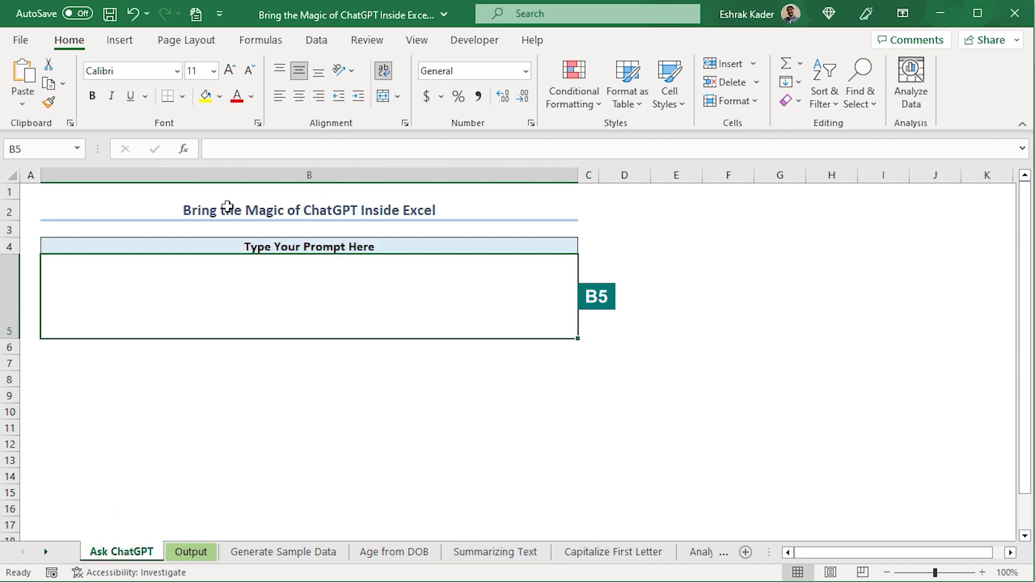
left_click(221, 151)
key("ctrl+v")
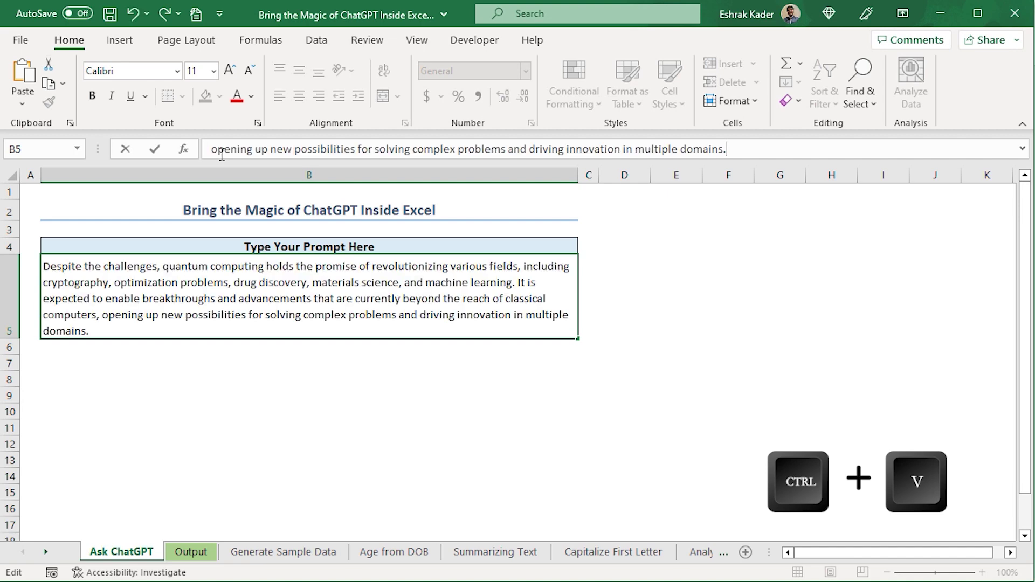
key("Return")
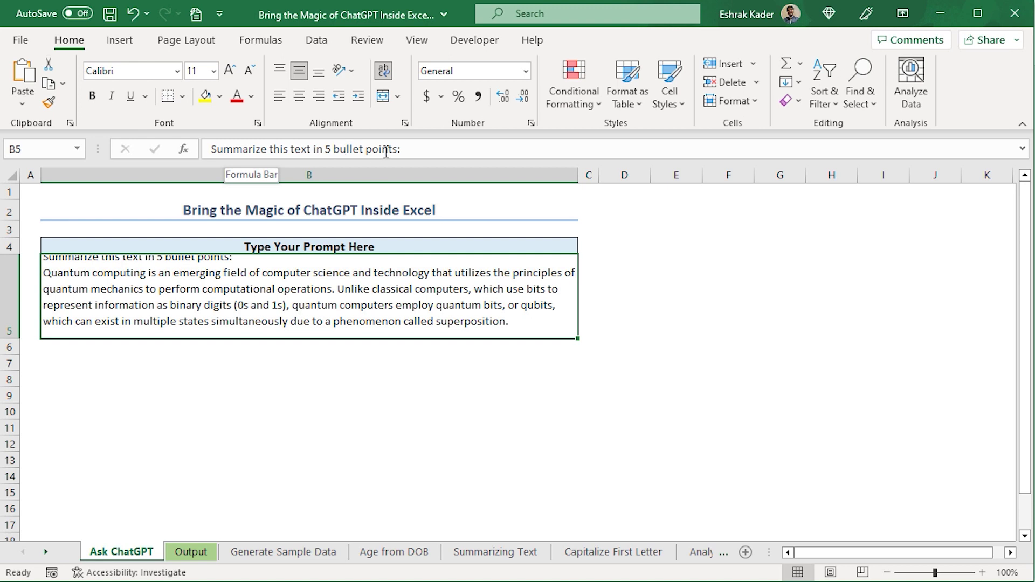
left_click(197, 15)
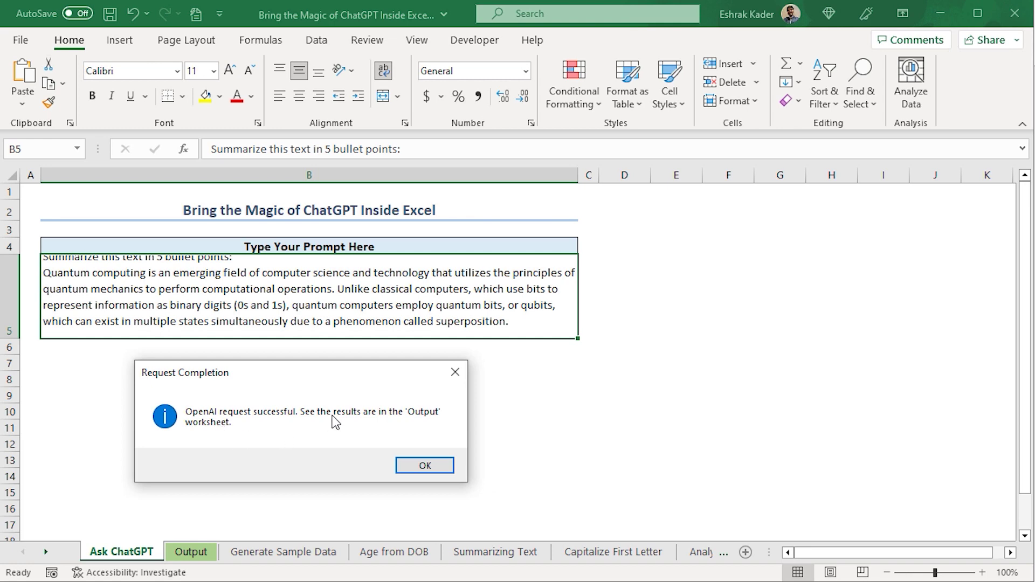
Copy the five returned summary bullets from the Output sheet
left_click(426, 466)
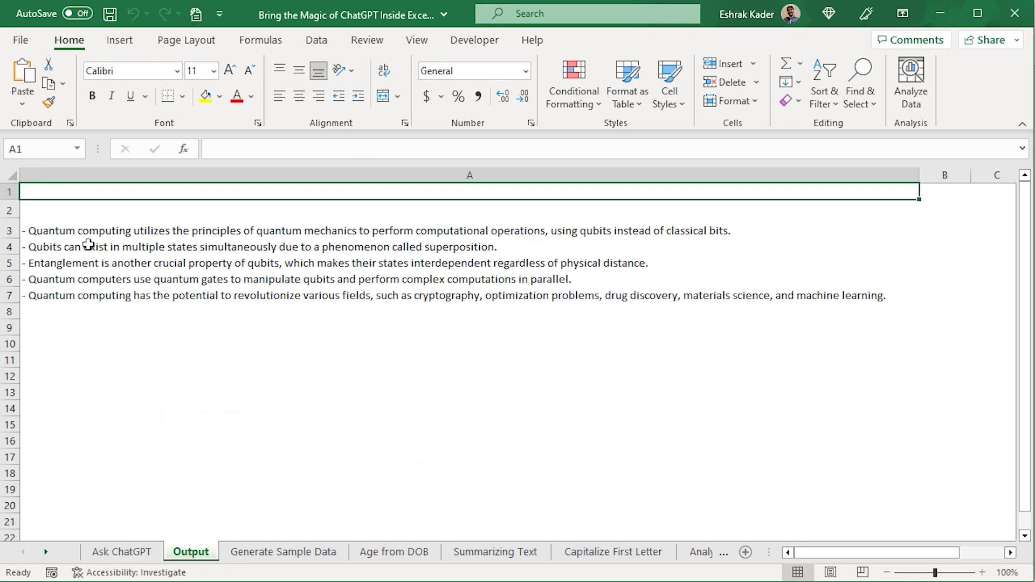
left_click(48, 234)
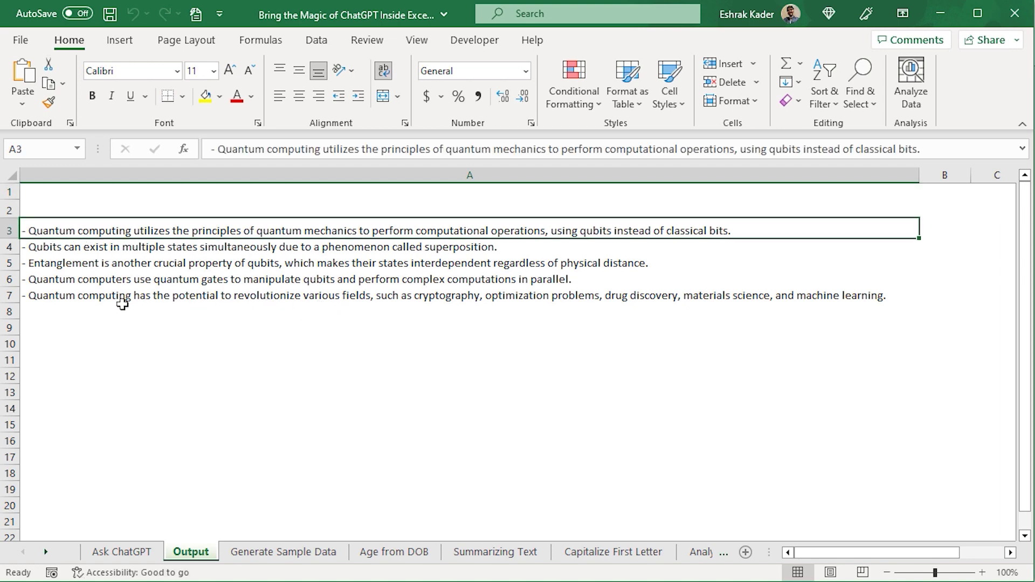
left_click(90, 298, "shift")
key("ctrl+c")
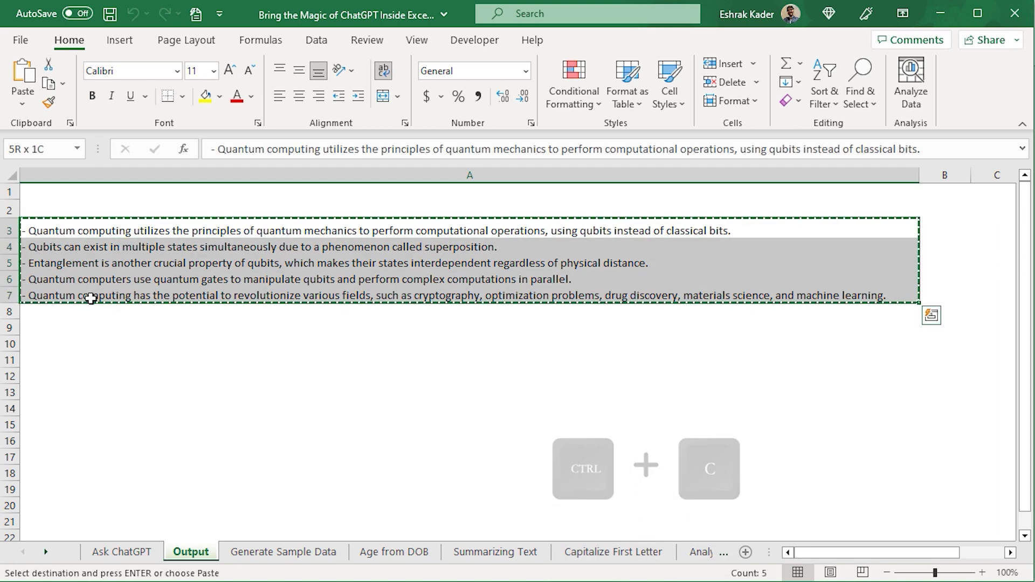
Paste the bullets into B14 on Summarizing Text and turn off Wrap Text
left_click(496, 551)
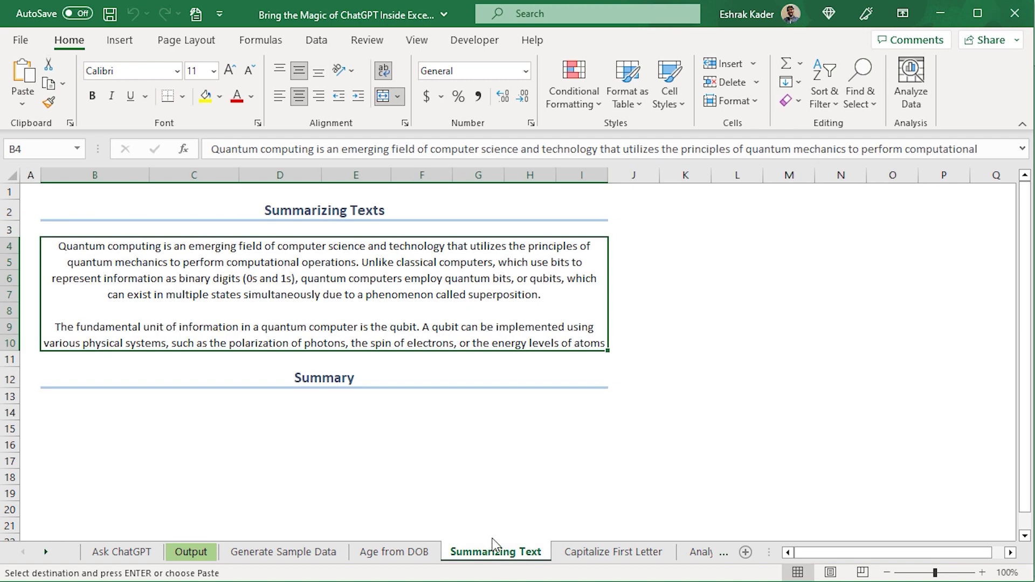
left_click(54, 413)
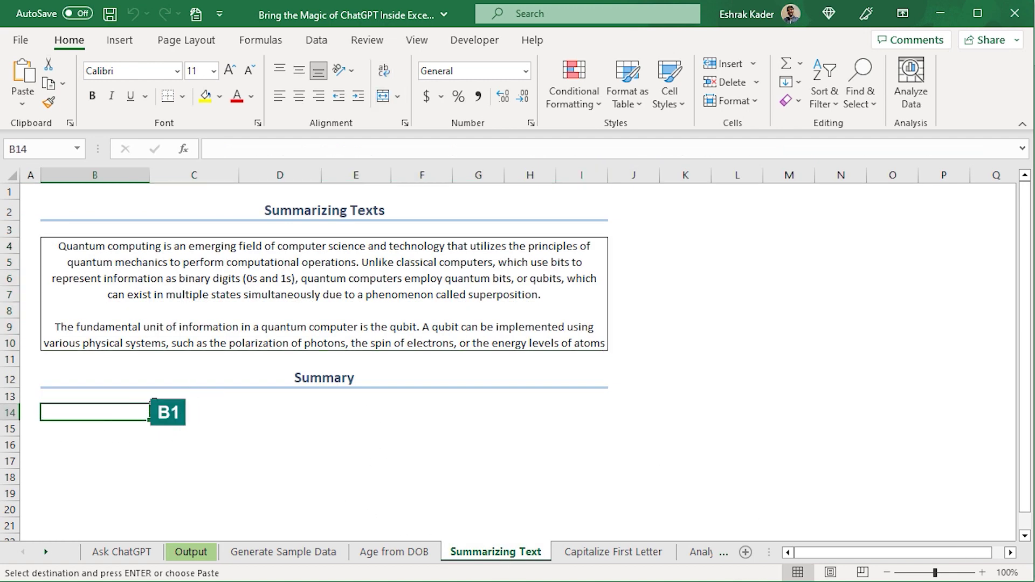
key("ctrl+v")
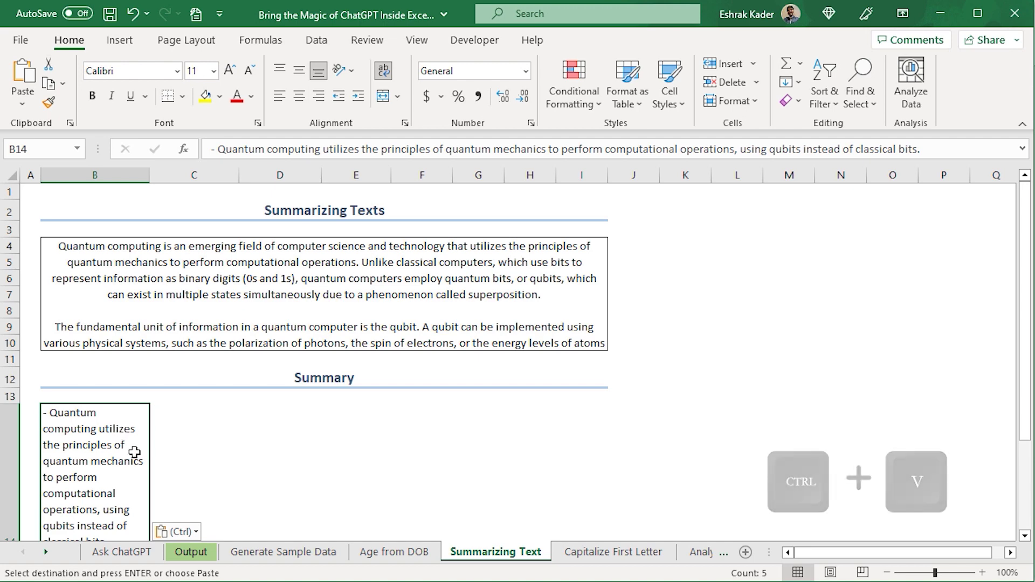
left_click(383, 70)
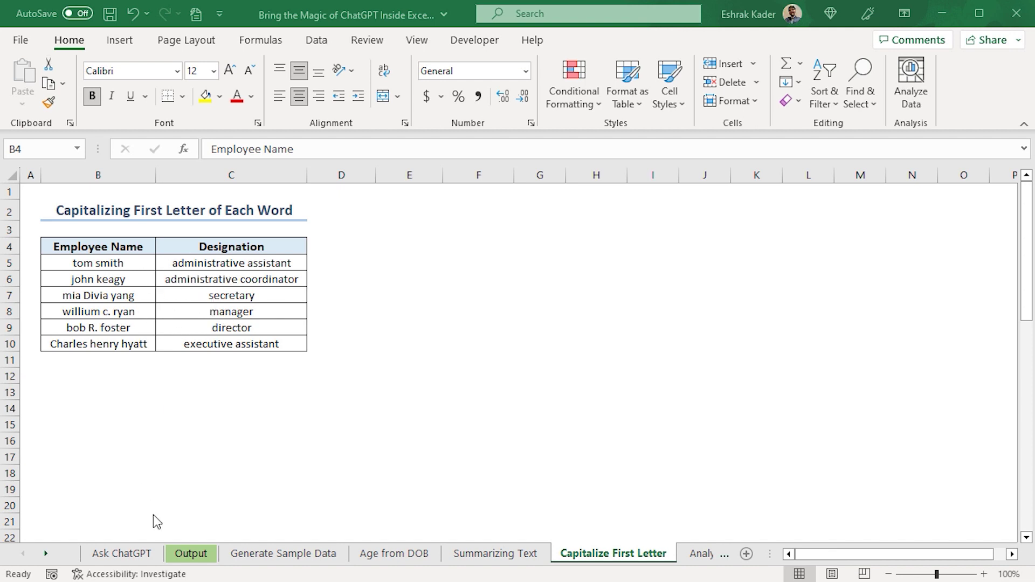
Send the prompt requesting VBA to capitalize first letters in B5:C10 through Ask_OpenAI
left_click(120, 554)
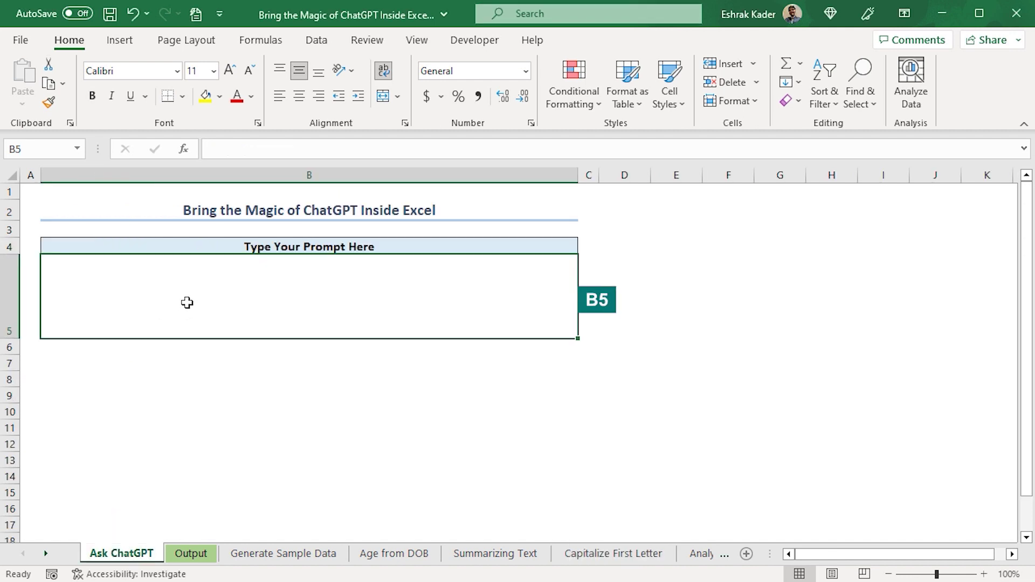
key("ctrl+v")
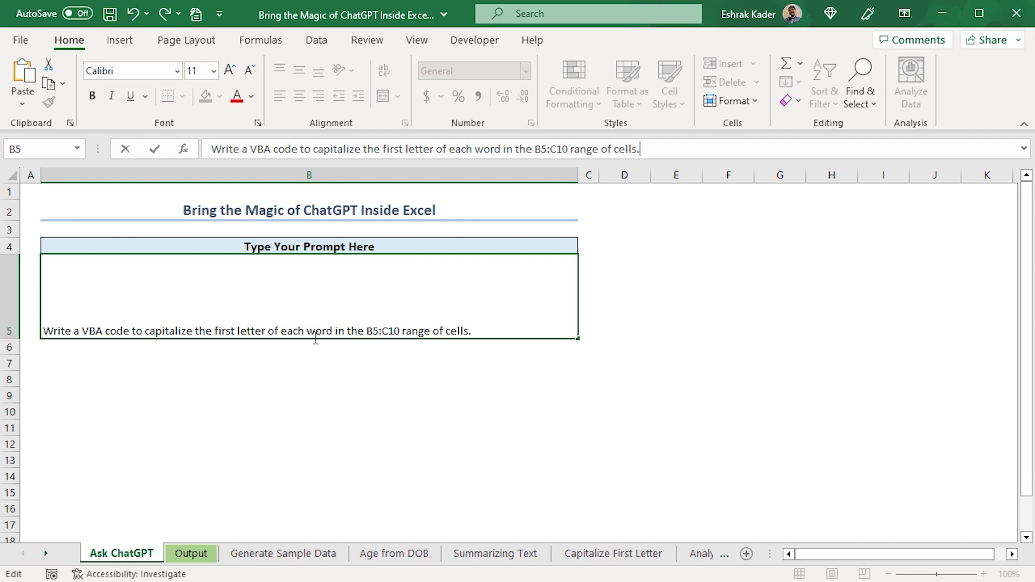
key("Return")
left_click(257, 306)
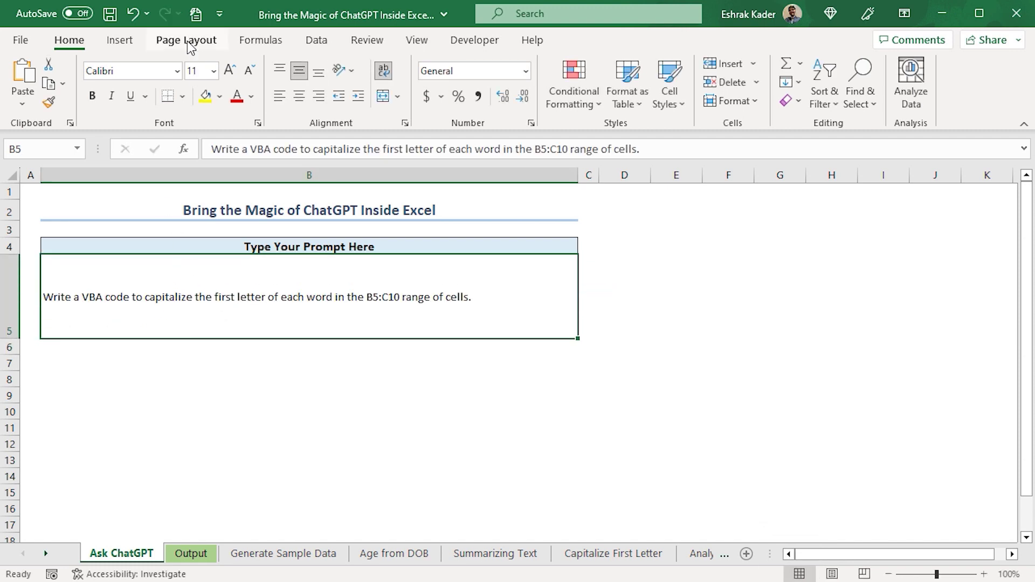
left_click(196, 15)
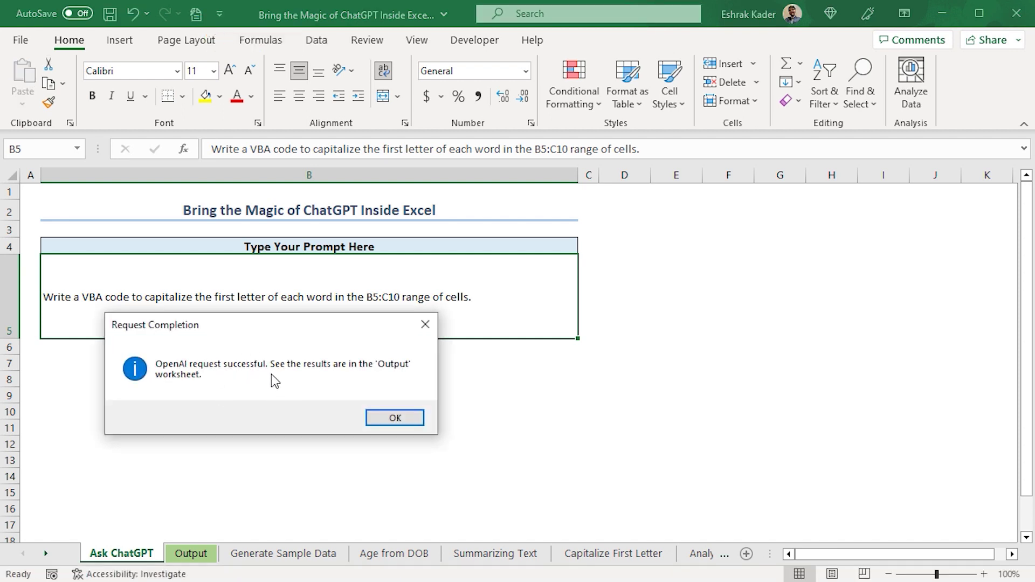
left_click_drag(253, 334, 210, 380)
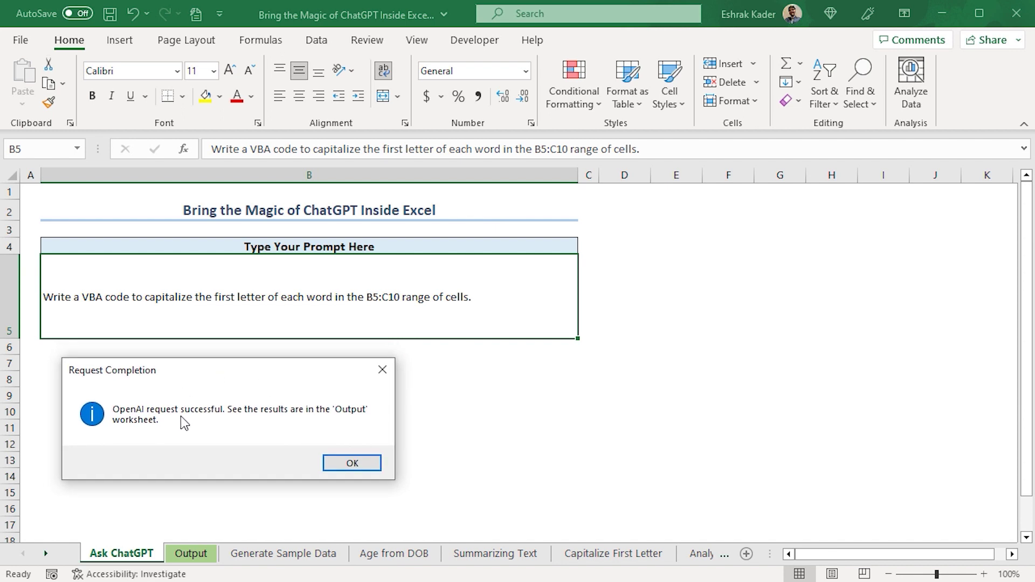
Copy the CapitalizeFirstLetter code in Output A3:A11, then go to Capitalize First Letter
left_click(352, 464)
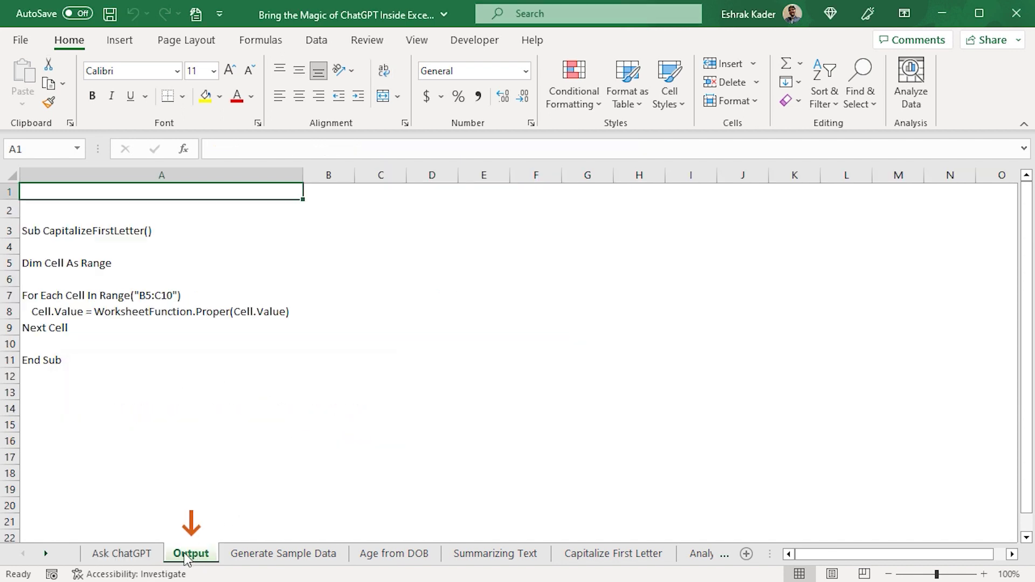
left_click(60, 231)
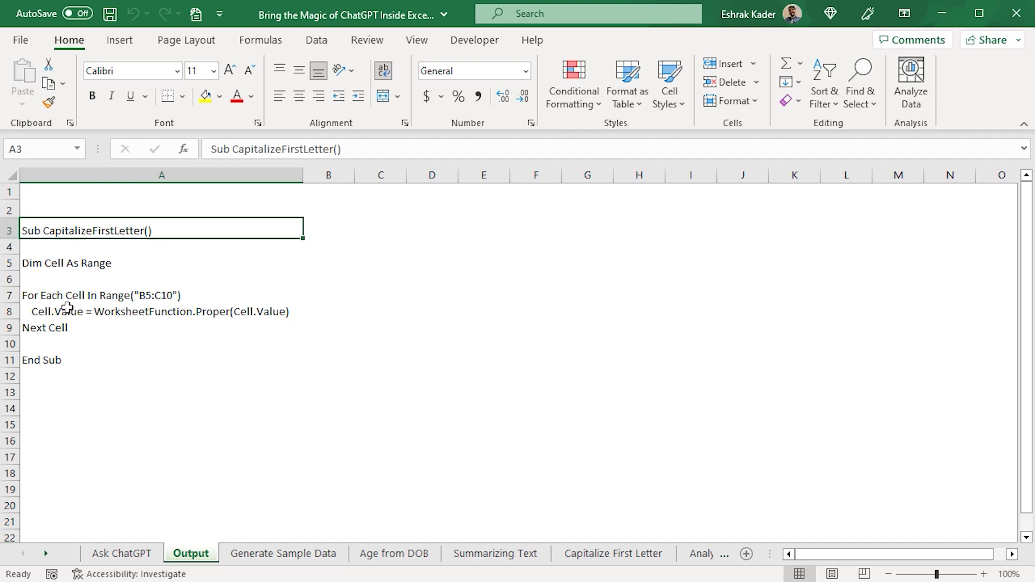
left_click(60, 360, "shift")
key("ctrl+c")
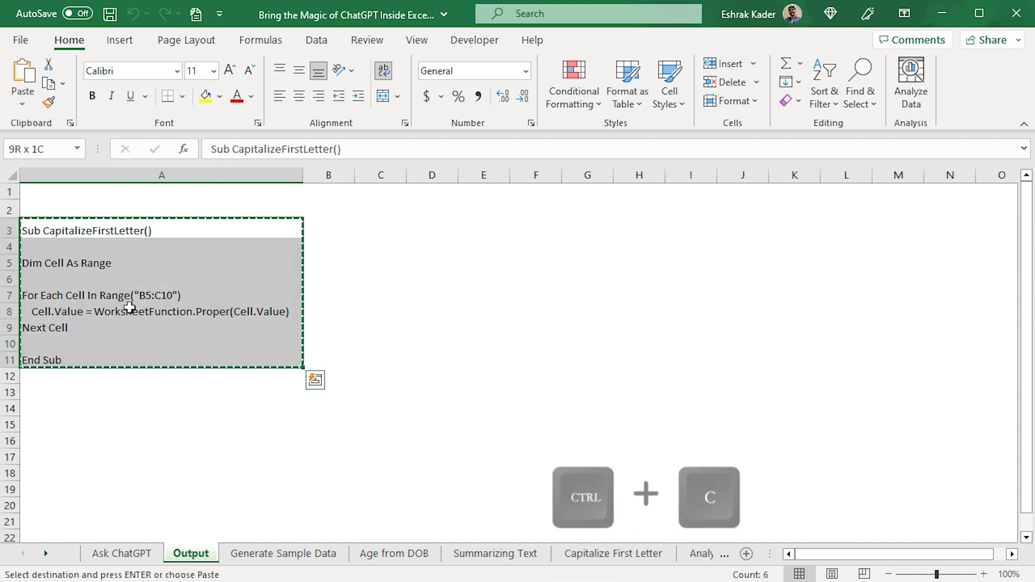
left_click(613, 560)
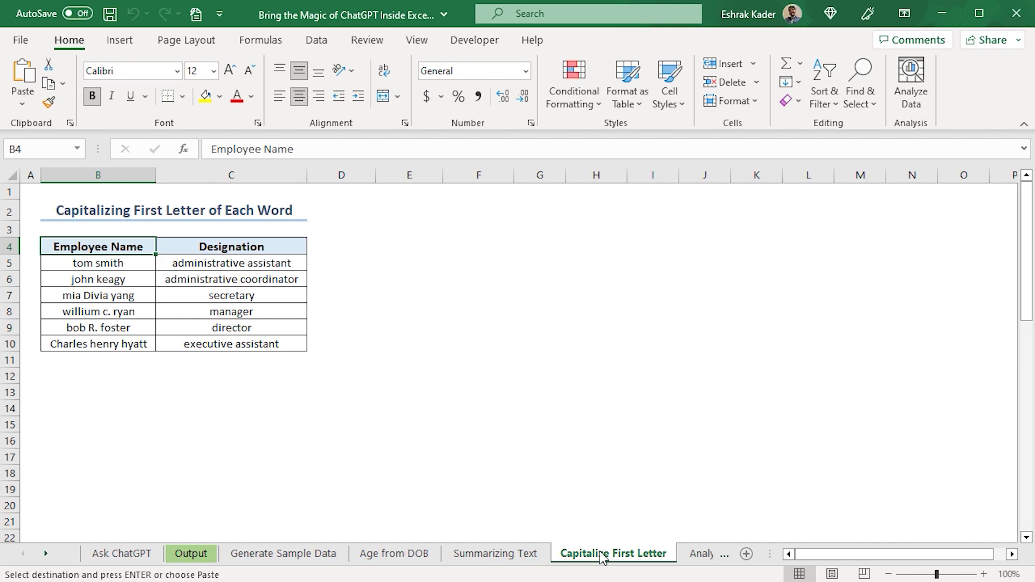
Paste the CapitalizeFirstLetter macro into the Capitalize First Letter sheet's code window, then return to Excel
right_click(603, 557)
left_click(662, 395)
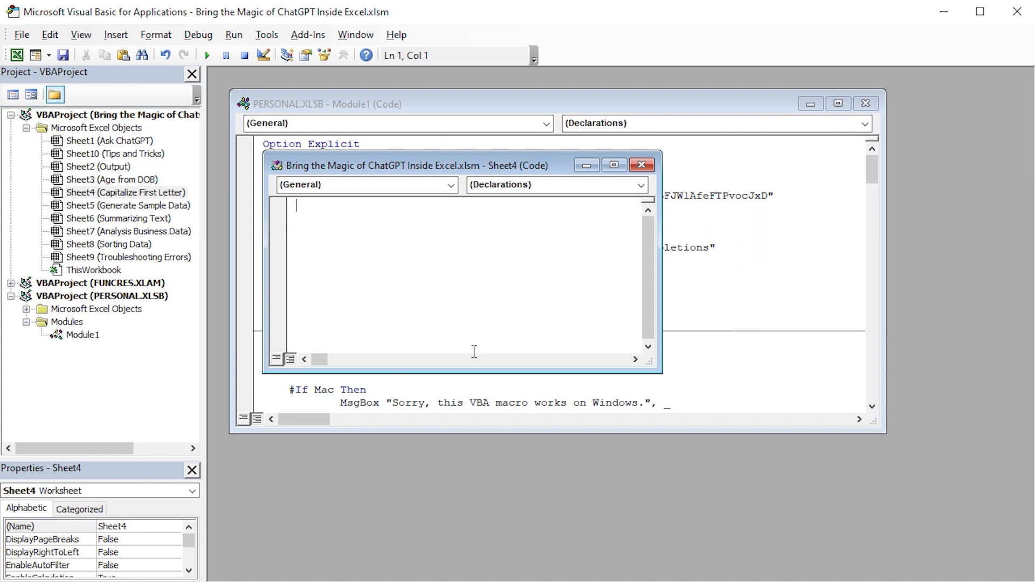
left_click(124, 39)
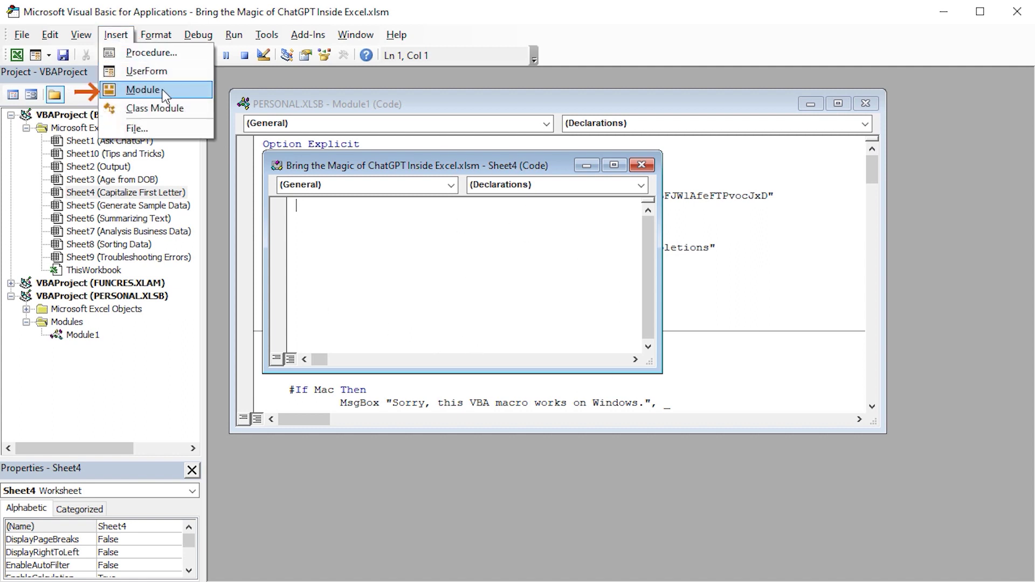
left_click(321, 214)
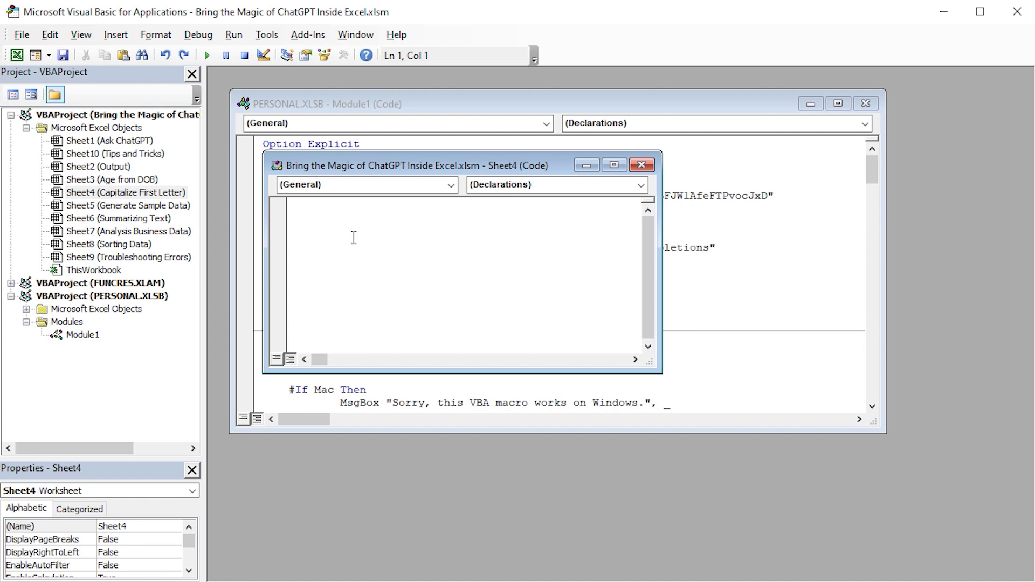
key("ctrl+v")
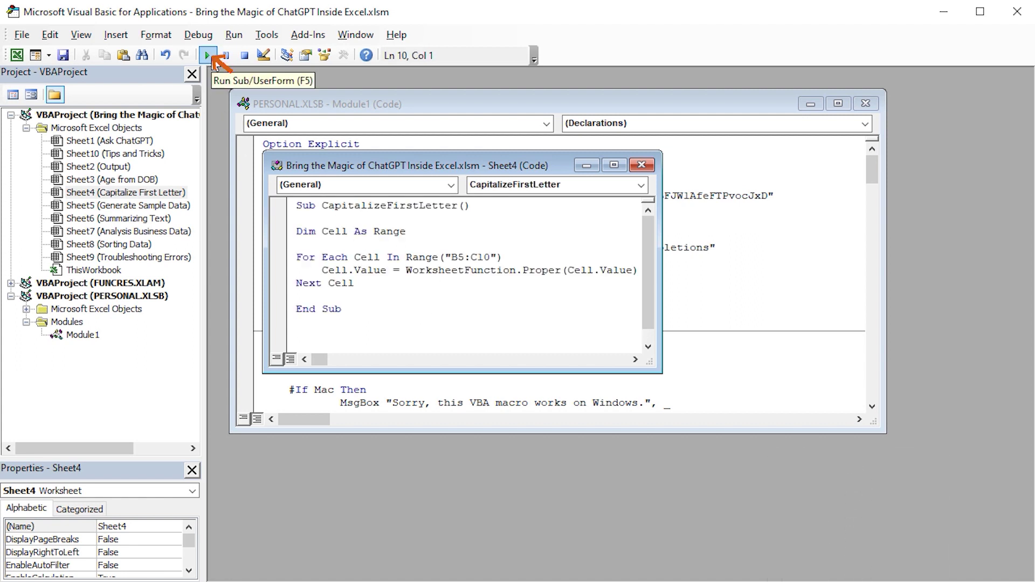
left_click(17, 56)
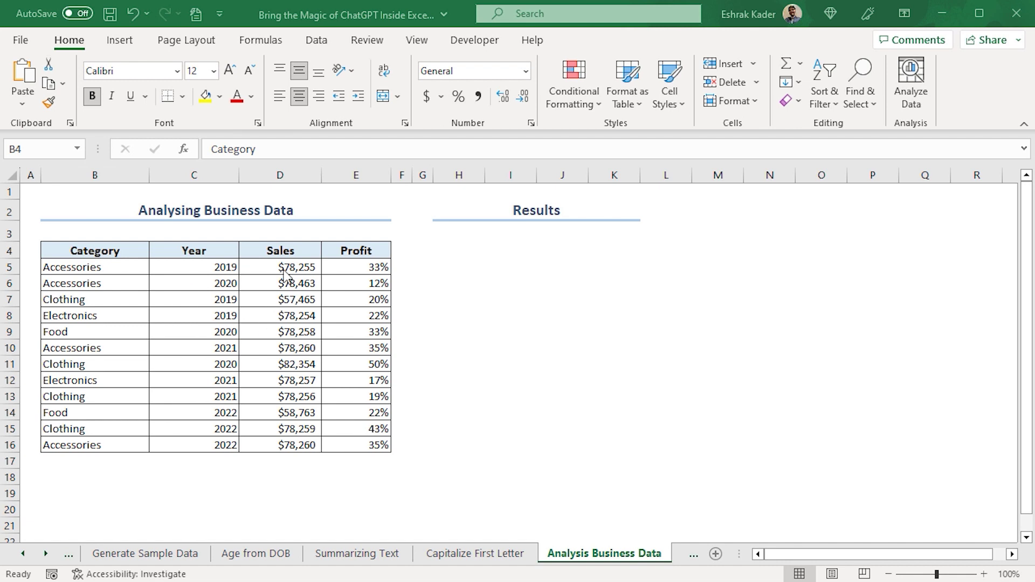
Review the Analysis Business Data sheet, then switch to the M2 Corporation PDF
left_click(122, 258)
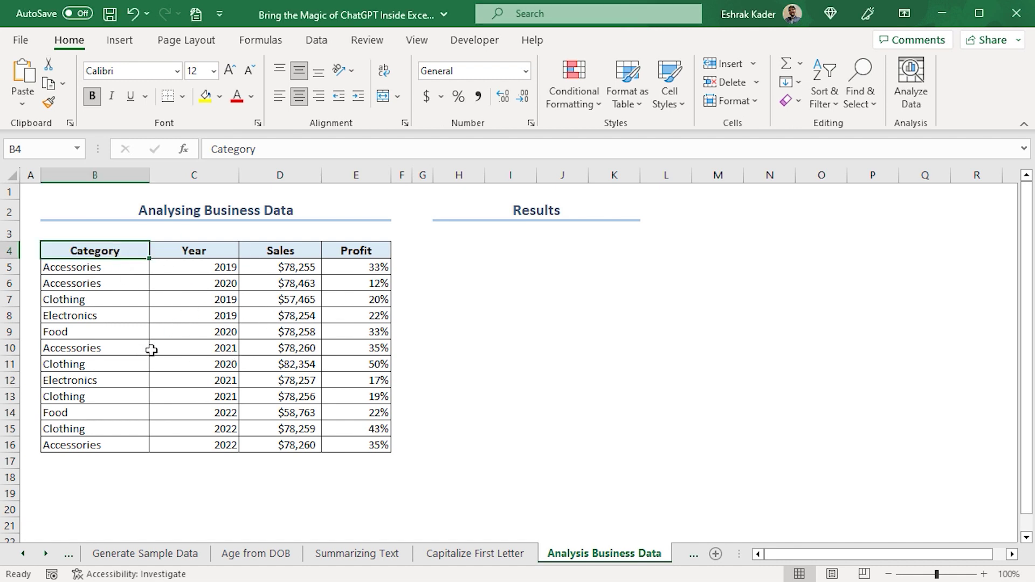
key("alt+Tab")
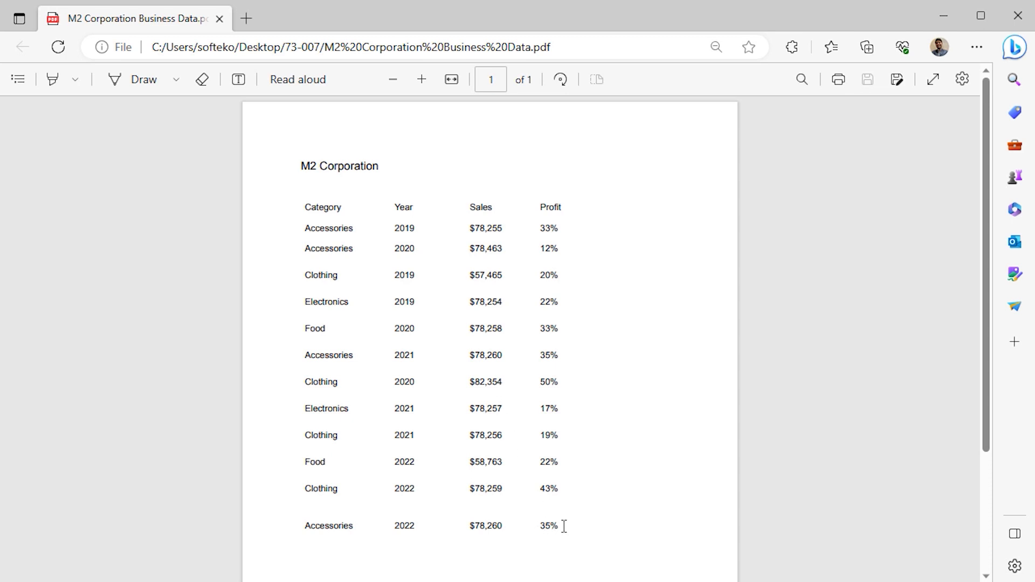
Copy the whole M2 Corporation sales table text from the PDF and return to Excel
left_click_drag(539, 492, 301, 168)
key("ctrl+c")
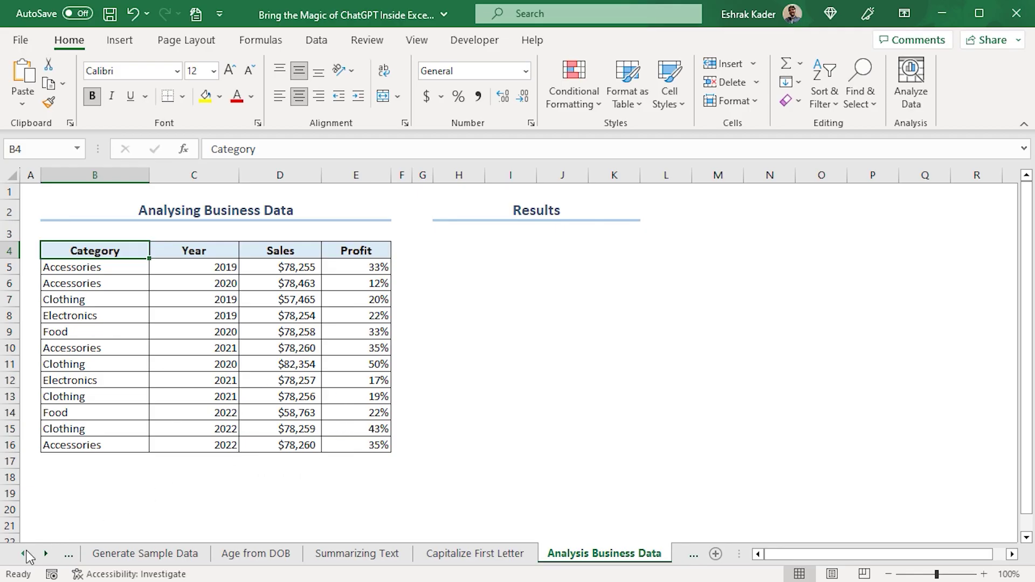
left_click(24, 554)
Paste the by-year sales analysis prompt with the M2 data into B5 and run Ask_OpenAI
left_click(24, 553)
left_click(121, 553)
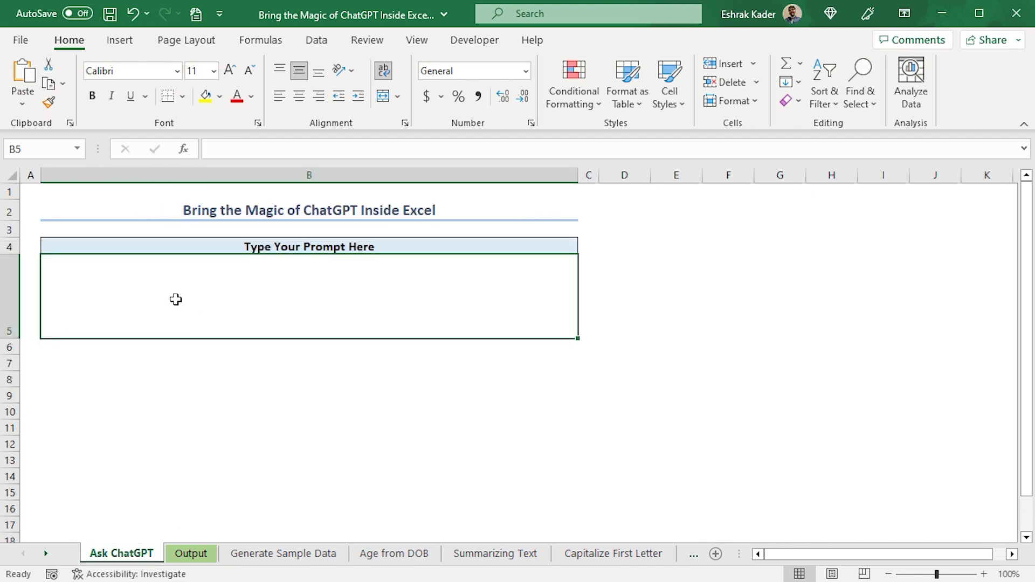
left_click(220, 147)
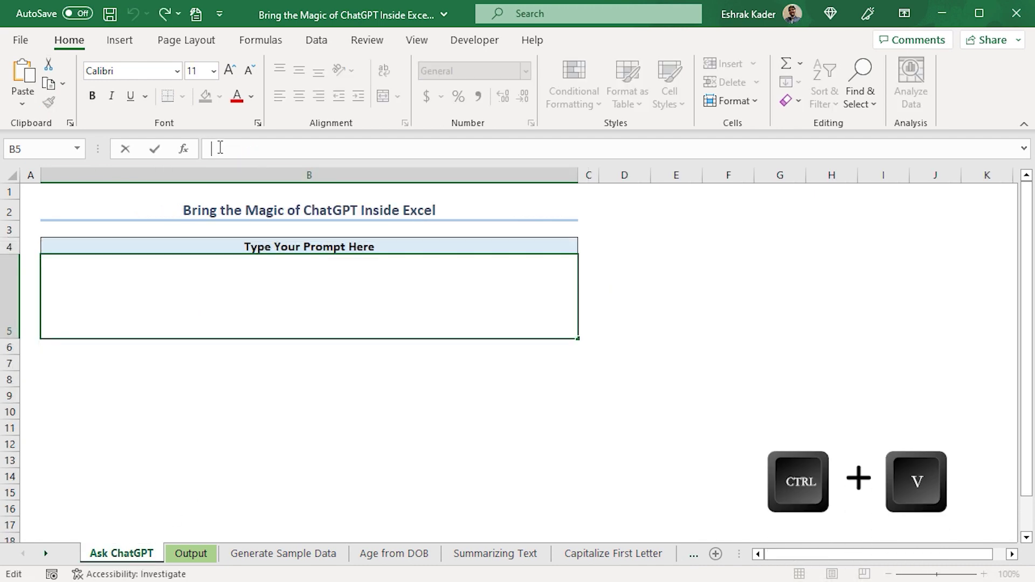
key("ctrl+v")
key("Return")
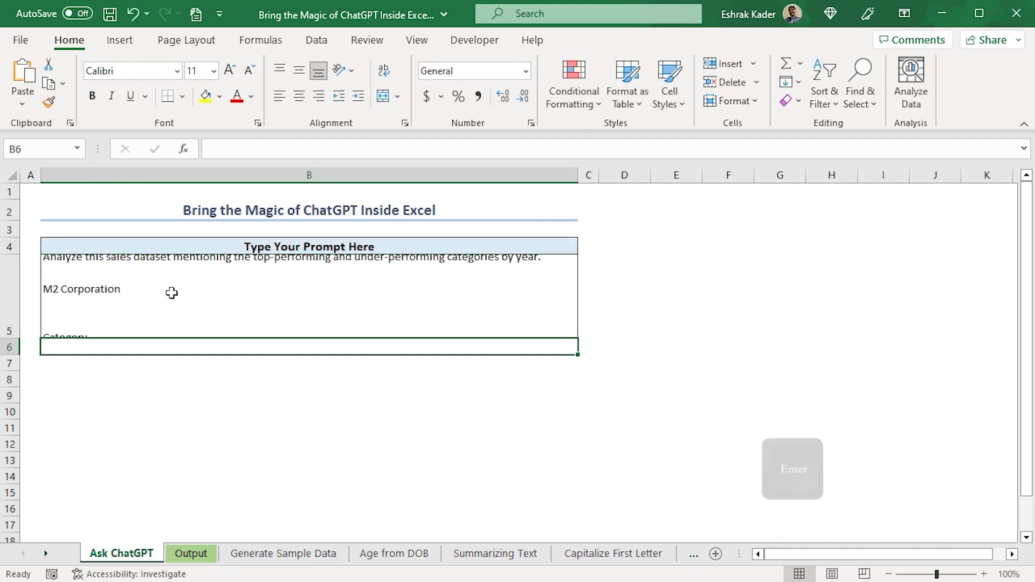
left_click(172, 289)
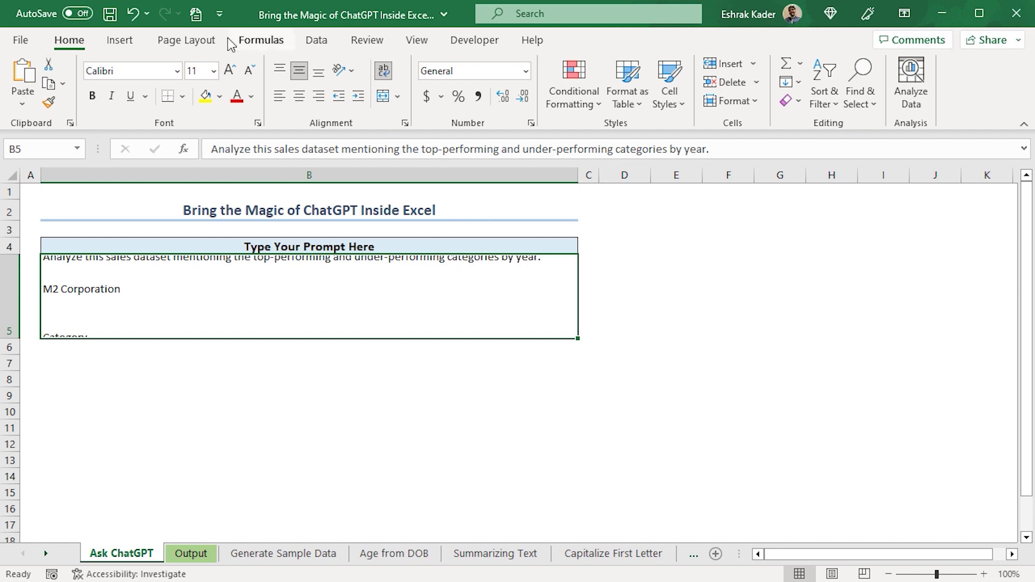
left_click(197, 16)
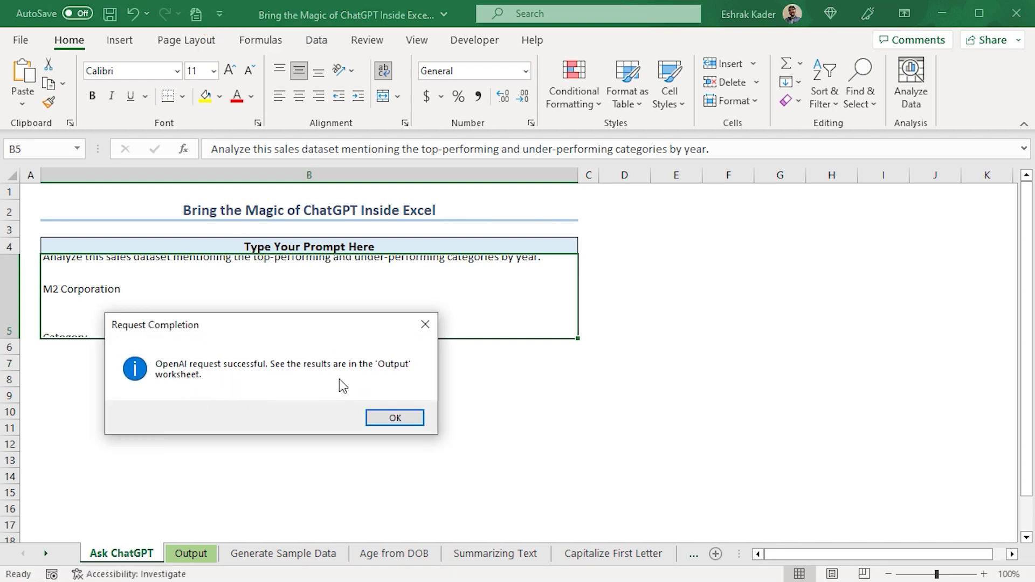
Dismiss the message and copy the analysis results in A3:A21 on the Output sheet
left_click(395, 421)
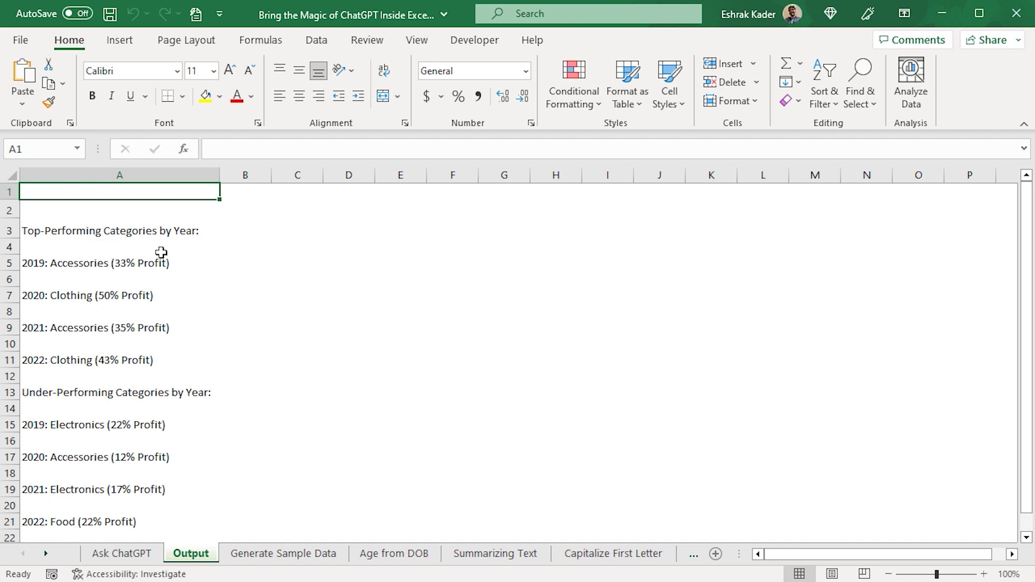
left_click(69, 234)
left_click(95, 517, "shift")
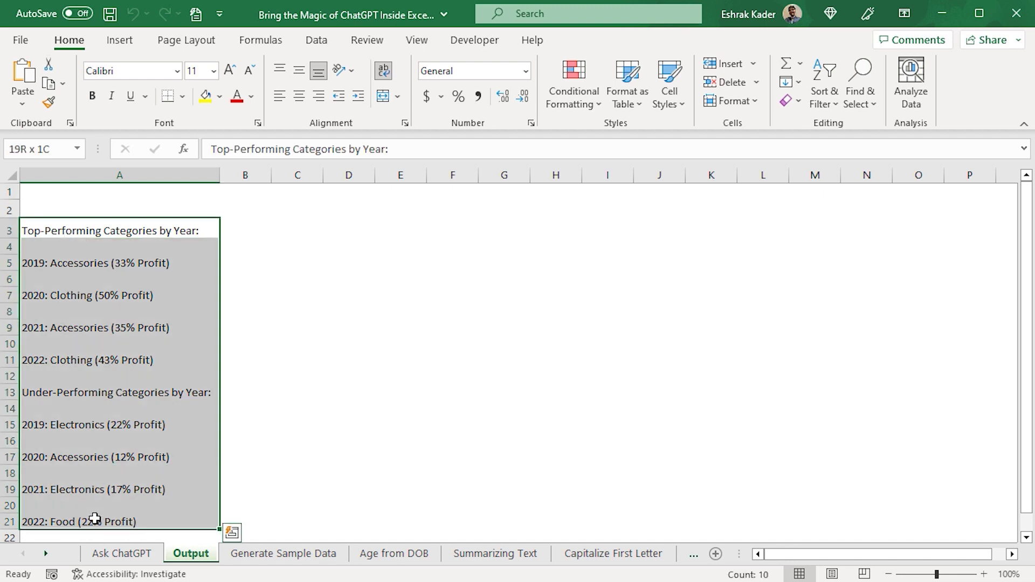
key("ctrl+c")
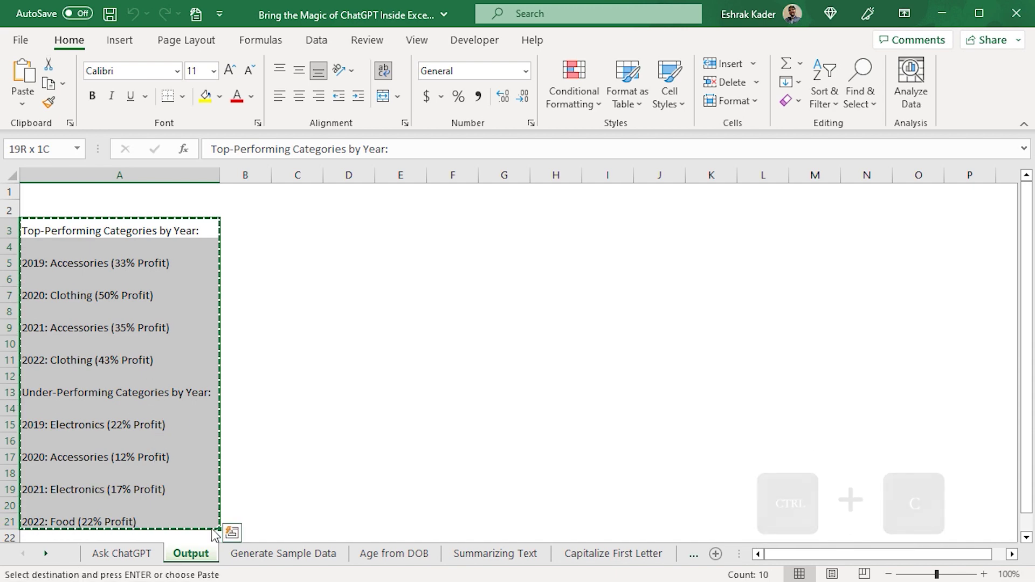
scroll(445, 555, "down", 3)
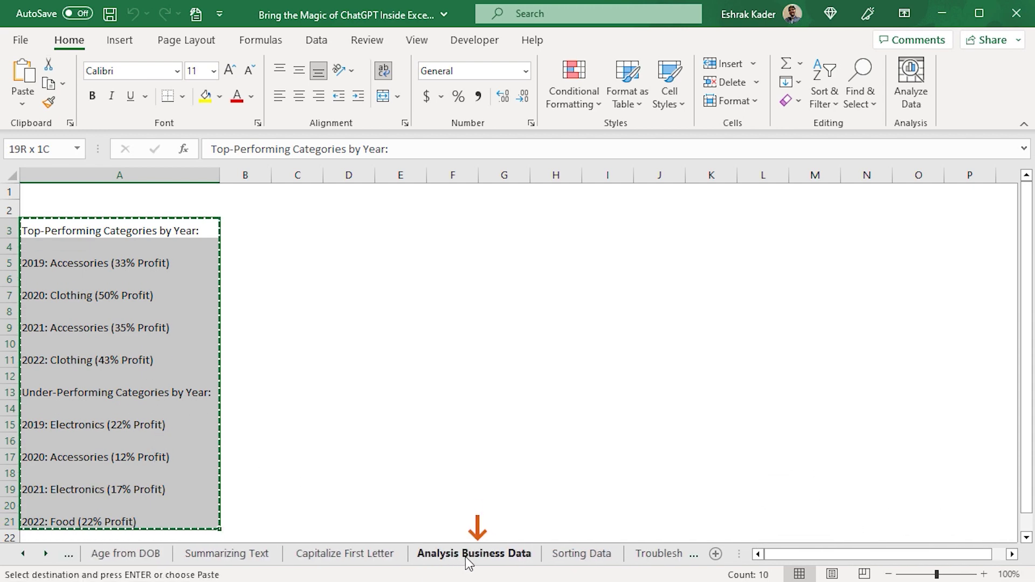
Paste the results into H4 on Analysis Business Data and turn off Wrap Text
left_click(465, 558)
left_click(448, 250)
key("ctrl+v")
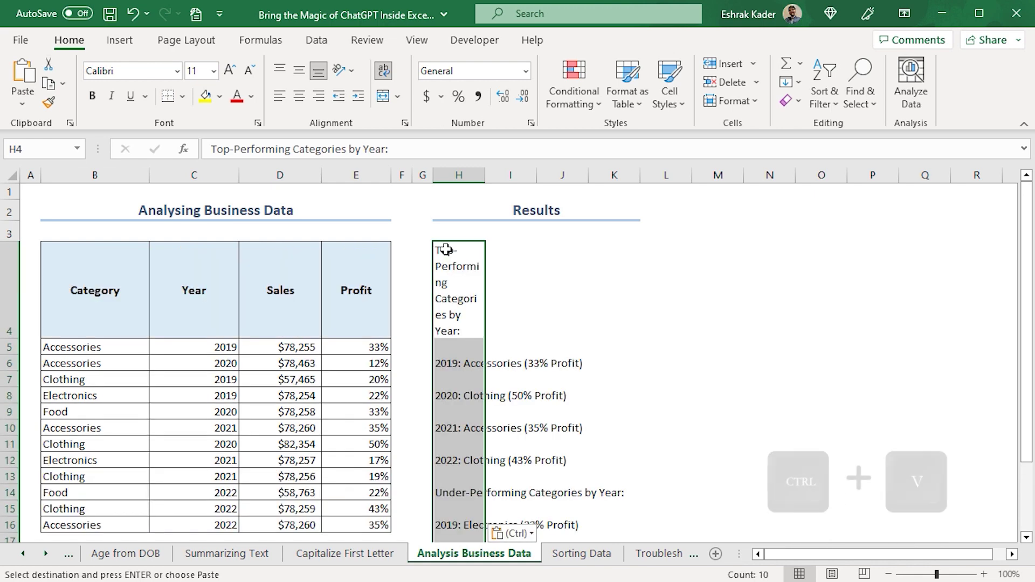
left_click(384, 71)
left_click(561, 364)
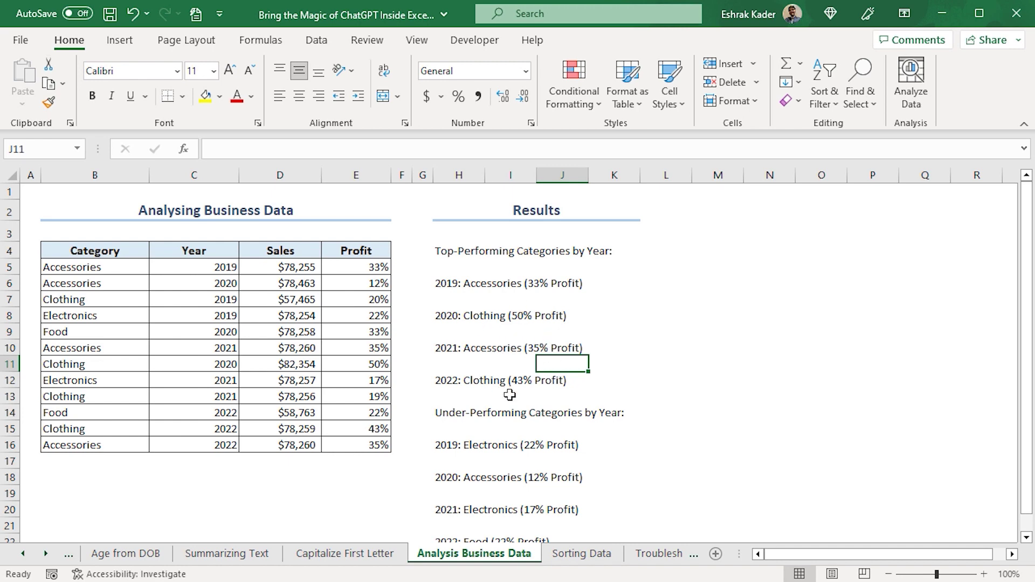
scroll(518, 461, "down", 1)
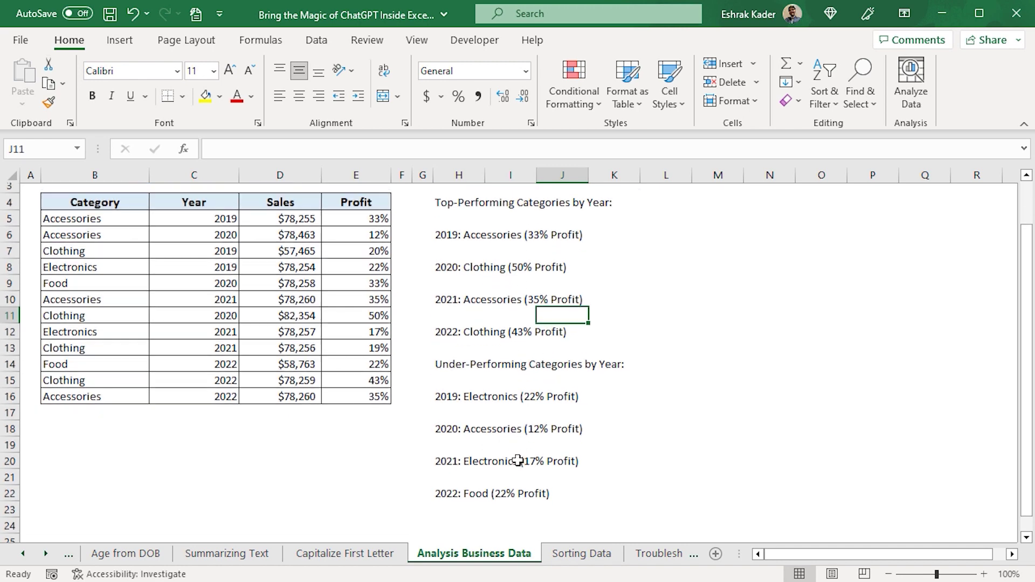
scroll(513, 460, "up", 1)
scroll(500, 457, "down", 1)
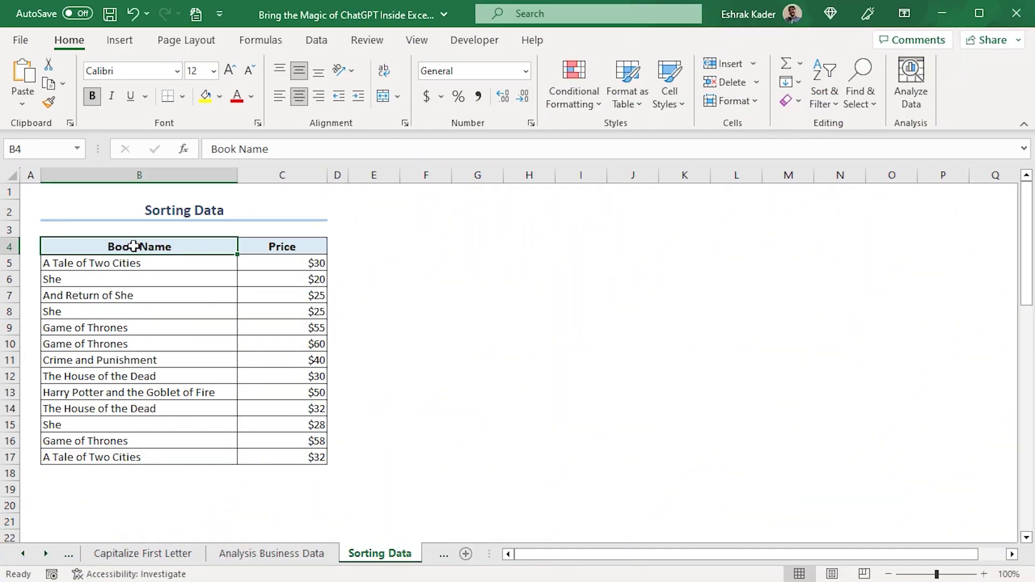
Paste the book-sorting request into the B5 prompt box on the Ask ChatGPT sheet
left_click(271, 250)
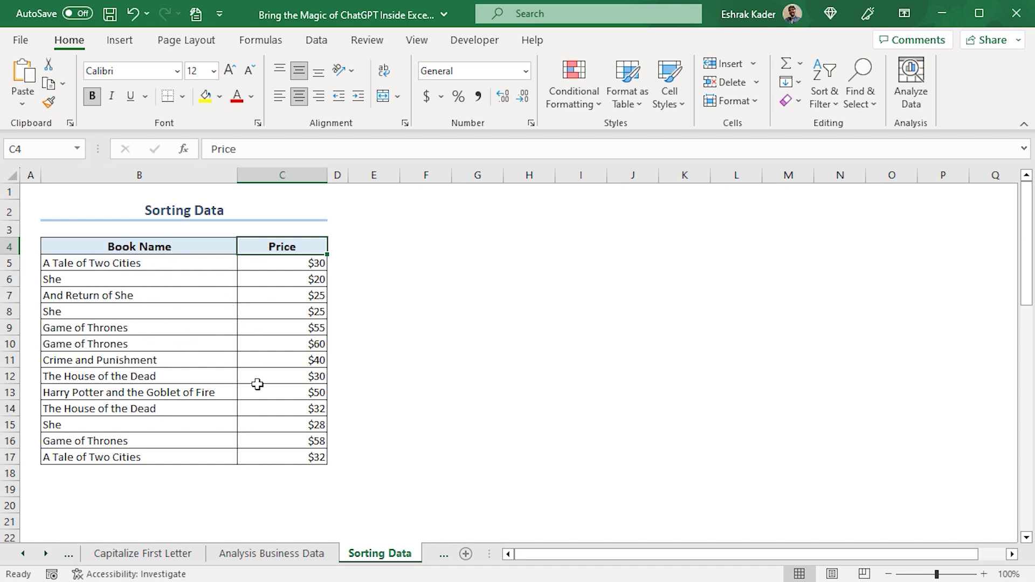
left_click(24, 554, "ctrl")
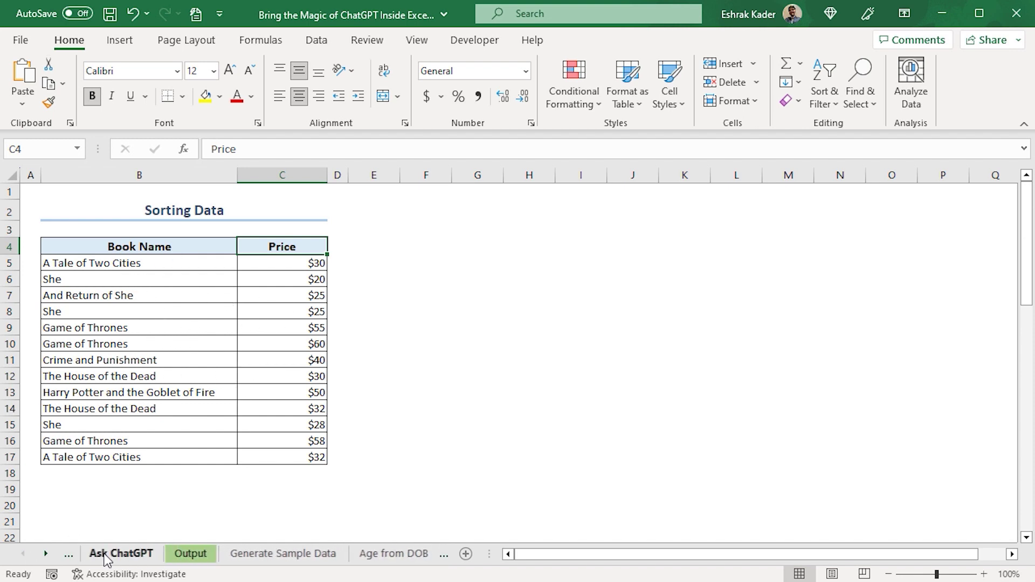
left_click(121, 556)
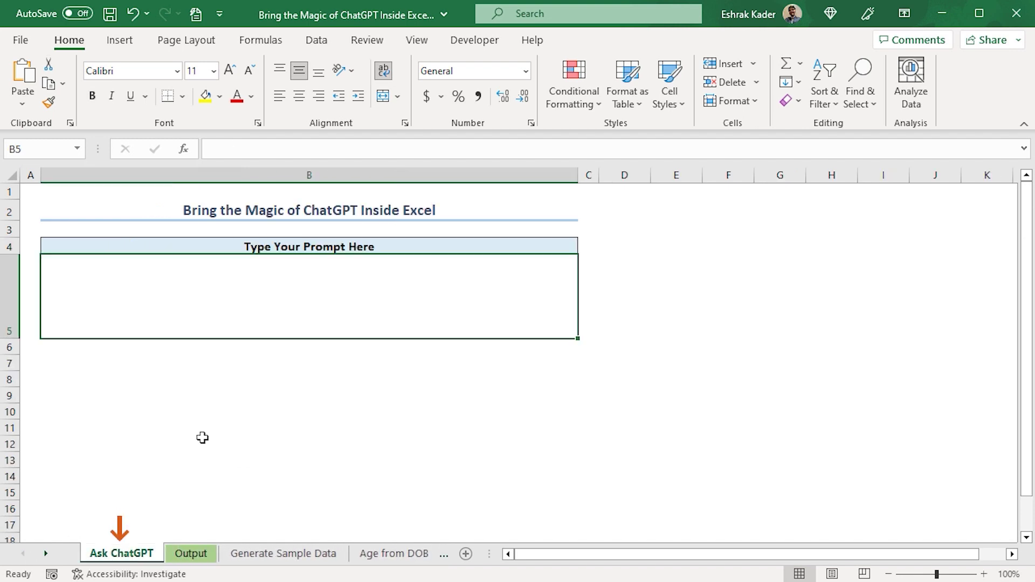
double_click(189, 301)
key("ctrl+v")
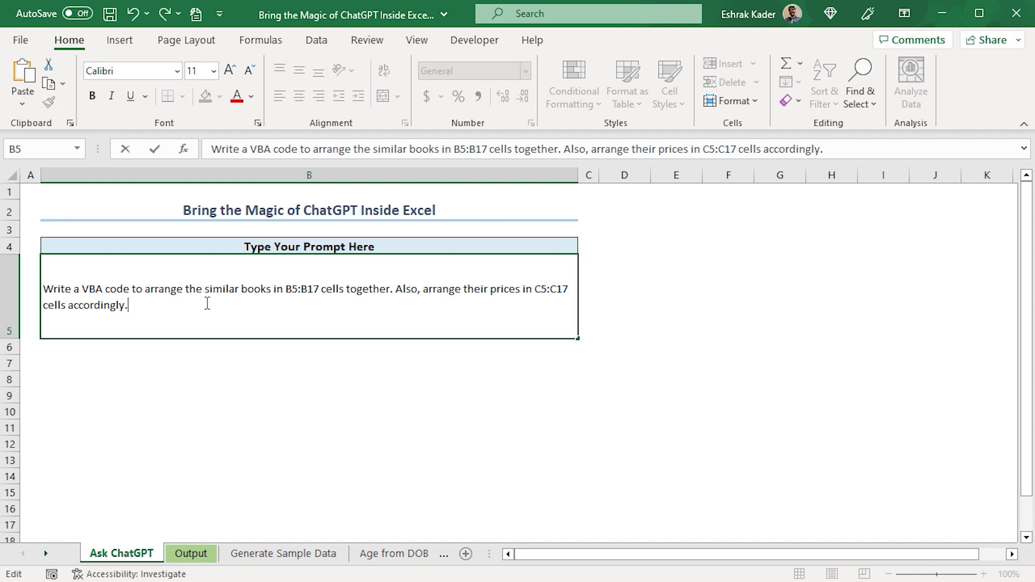
key("ctrl+Return")
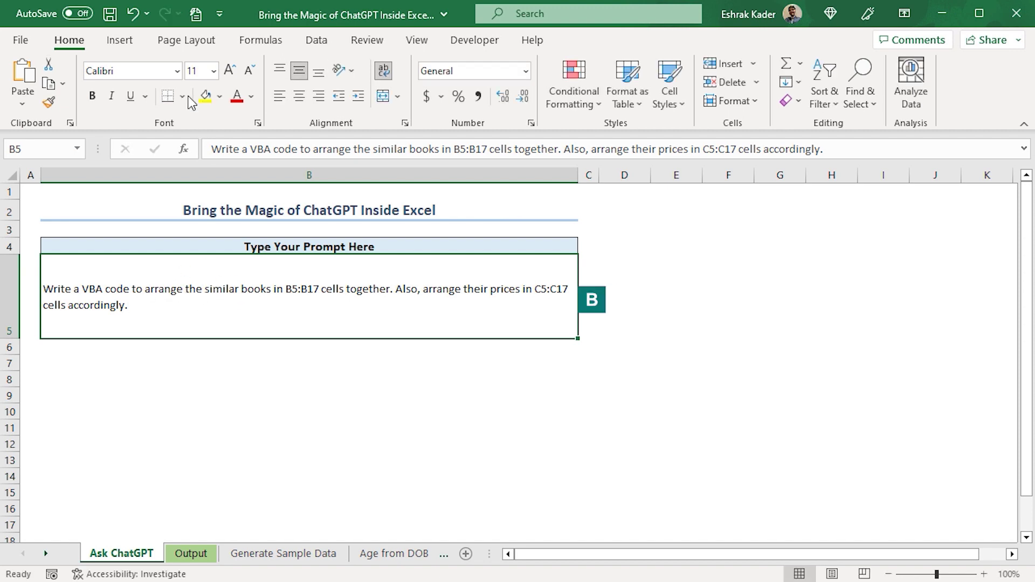
Run the Ask_OpenAI macro and dismiss the success message to view the generated code
left_click(197, 17)
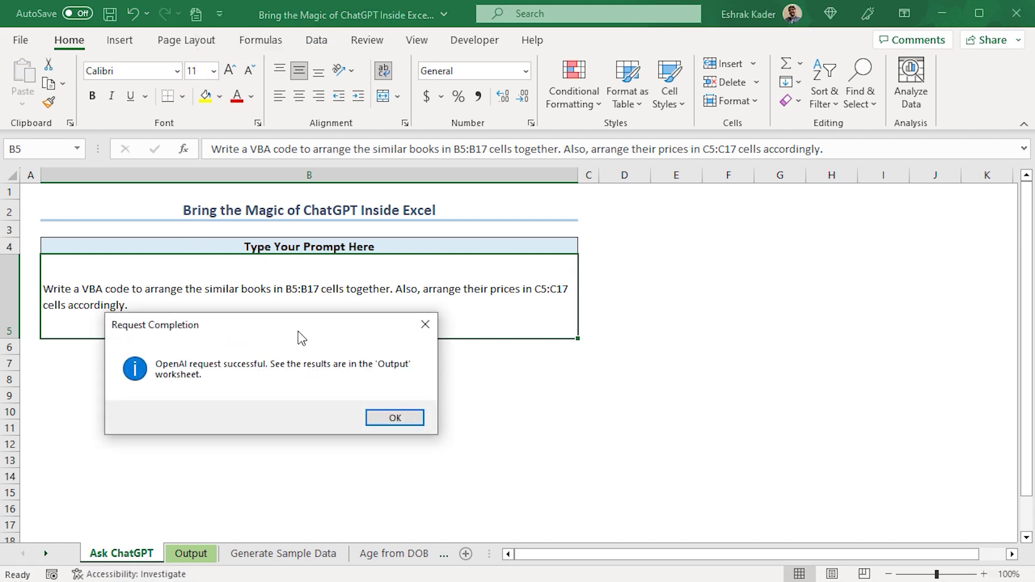
left_click_drag(295, 330, 312, 376)
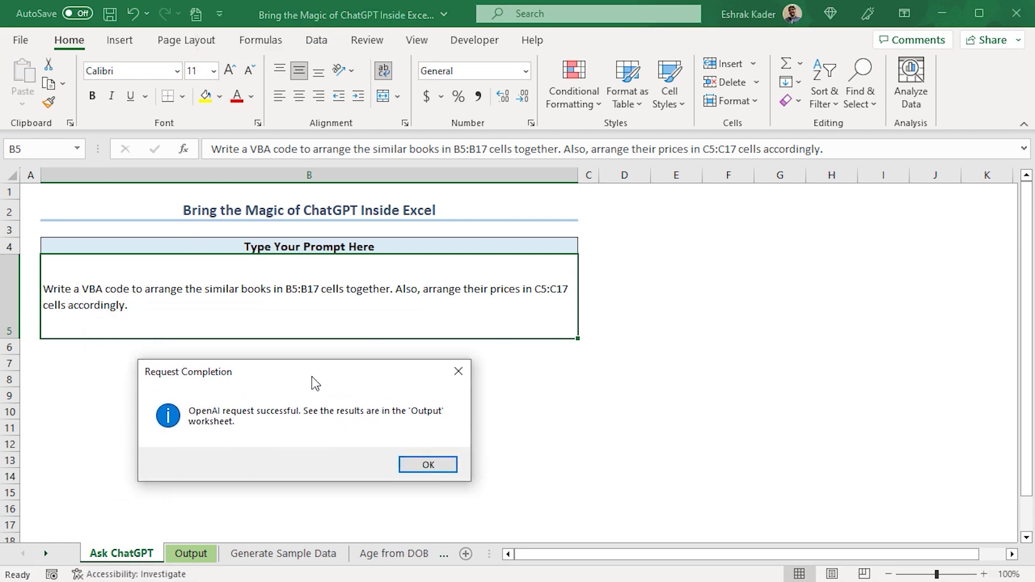
left_click(430, 467)
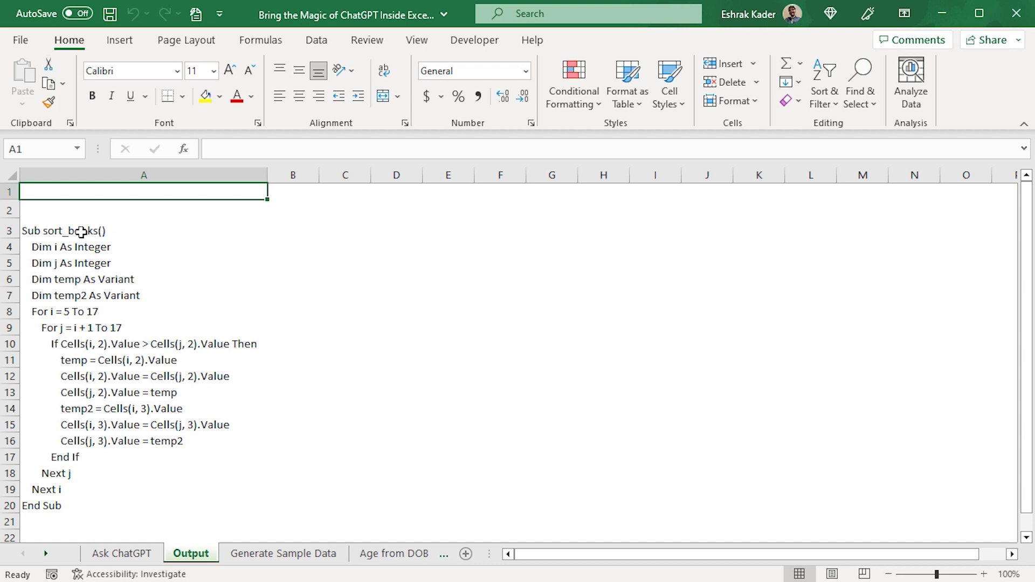
Copy the sort_books code in A3:A20 on Output and return to the Sorting Data sheet
left_click(81, 232)
left_click(76, 502, "shift")
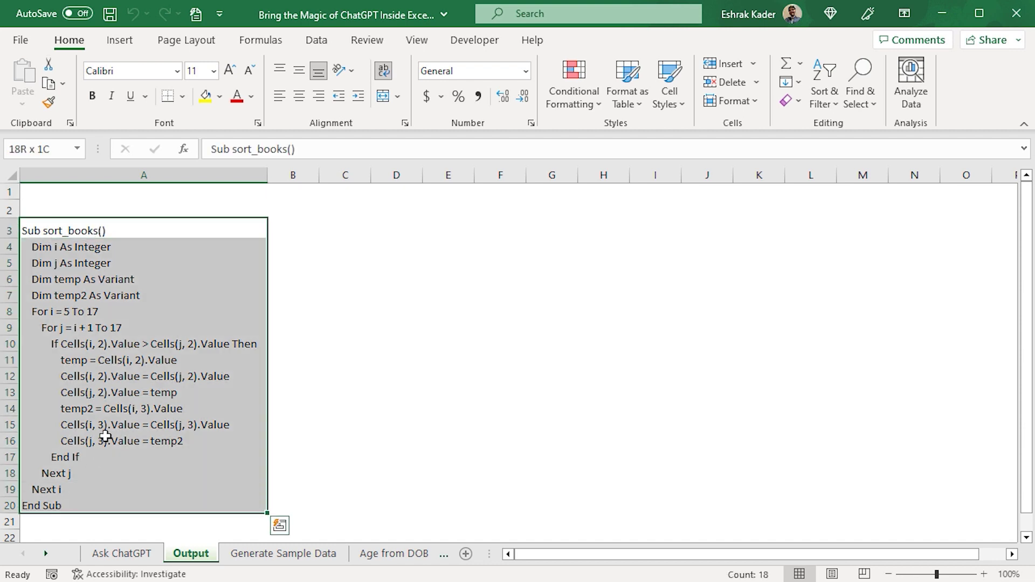
key("ctrl+c")
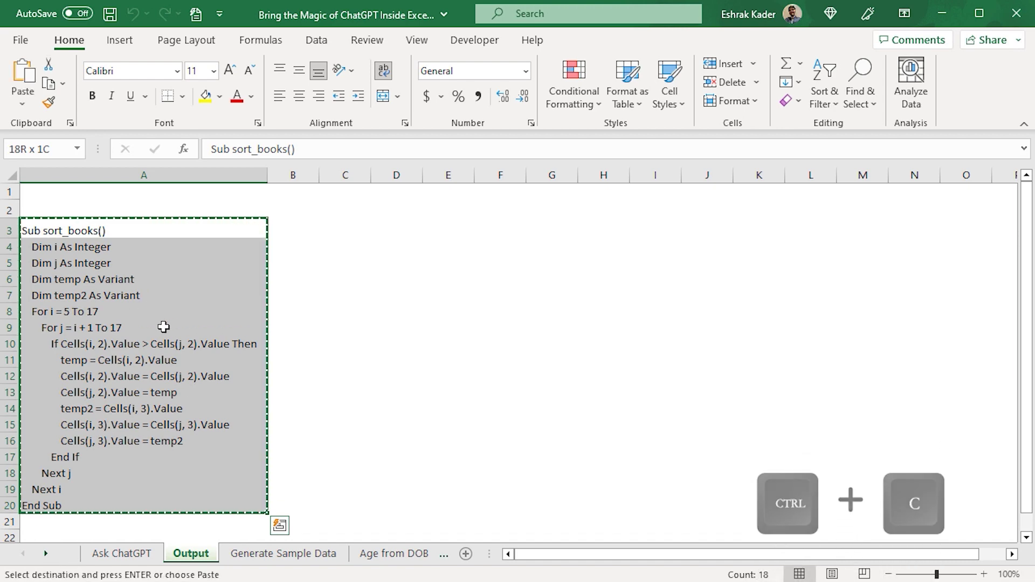
left_click(47, 554)
left_click(47, 555)
left_click(47, 554)
left_click(362, 558)
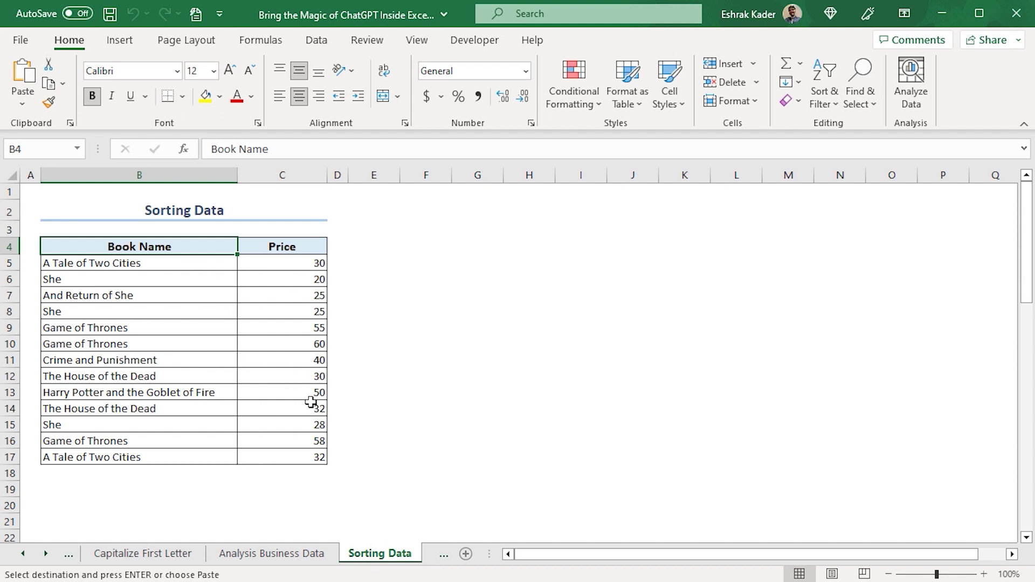
Paste sort_books into the Sorting Data code module, run it with F5, and return to Excel
right_click(362, 555)
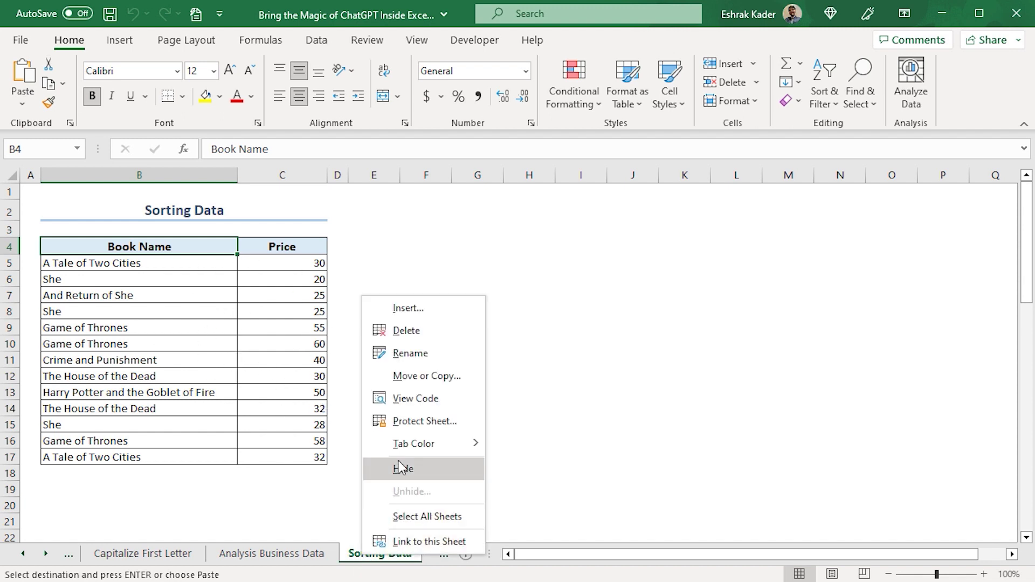
left_click(408, 402)
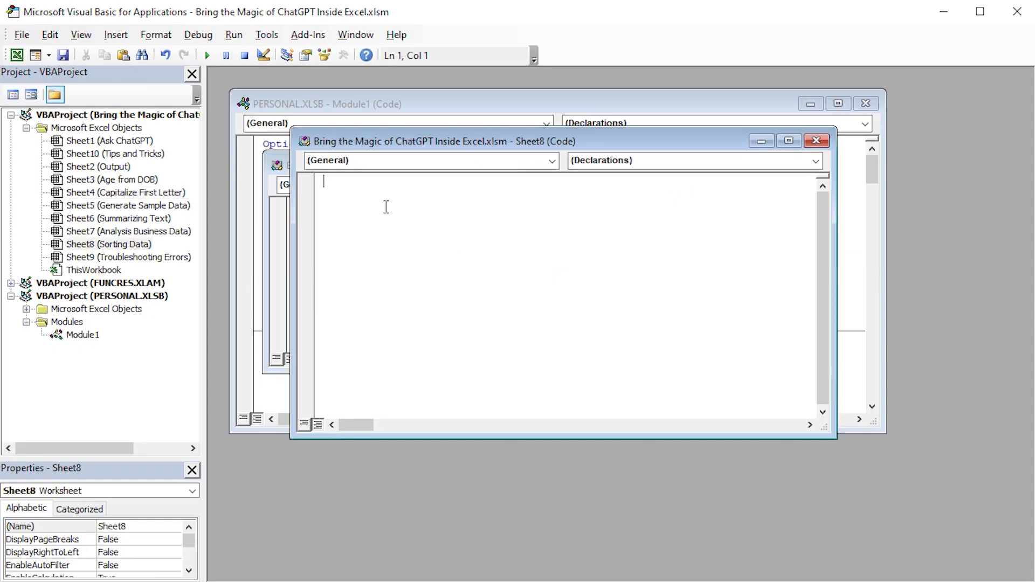
key("ctrl+v")
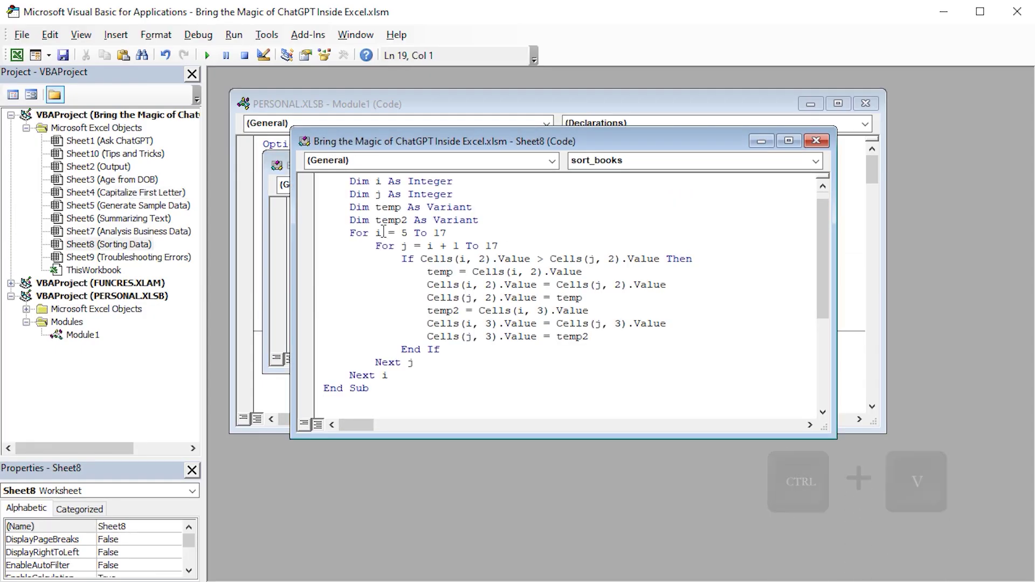
scroll(372, 297, "up", 1)
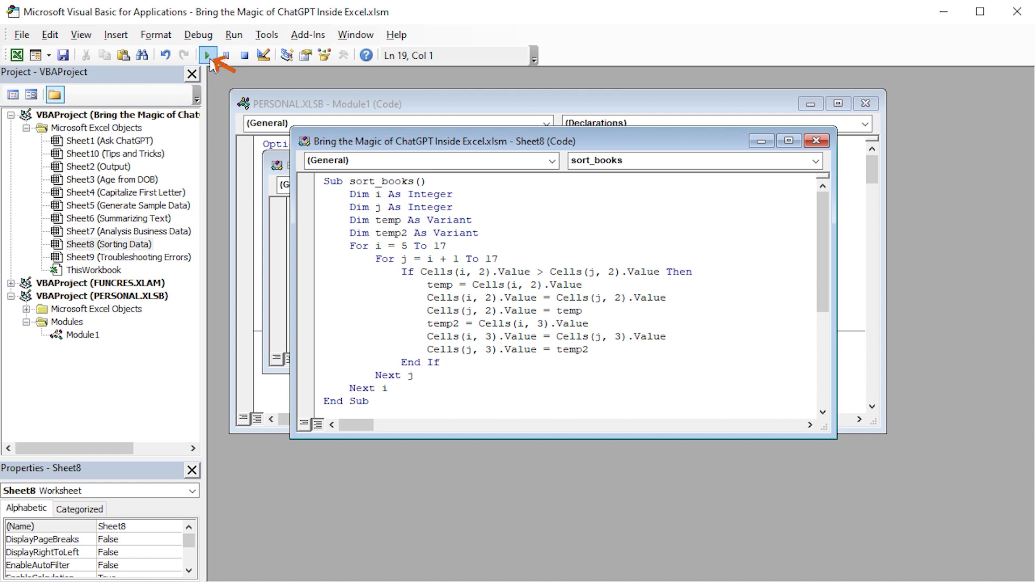
key("F5")
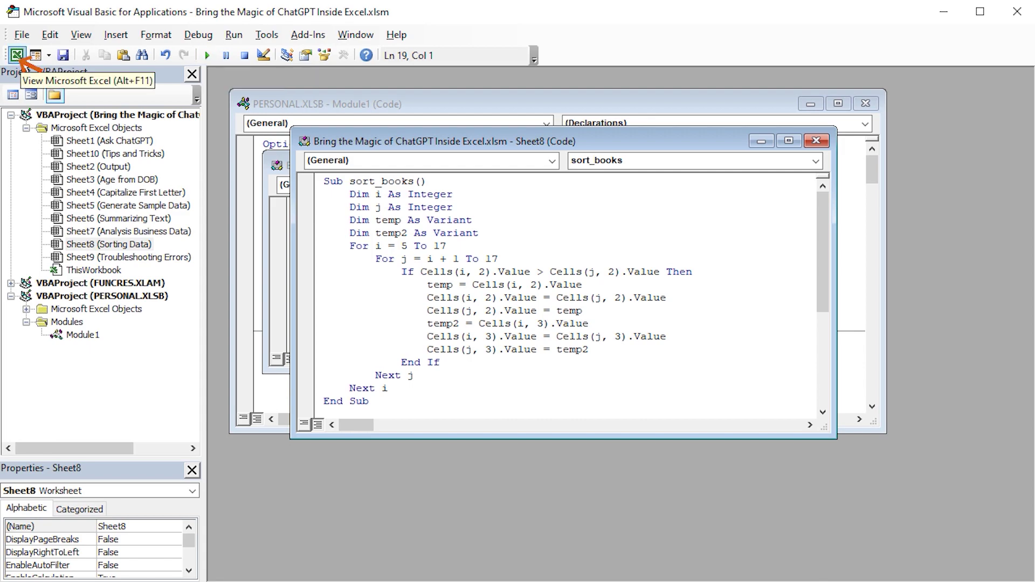
left_click(17, 55)
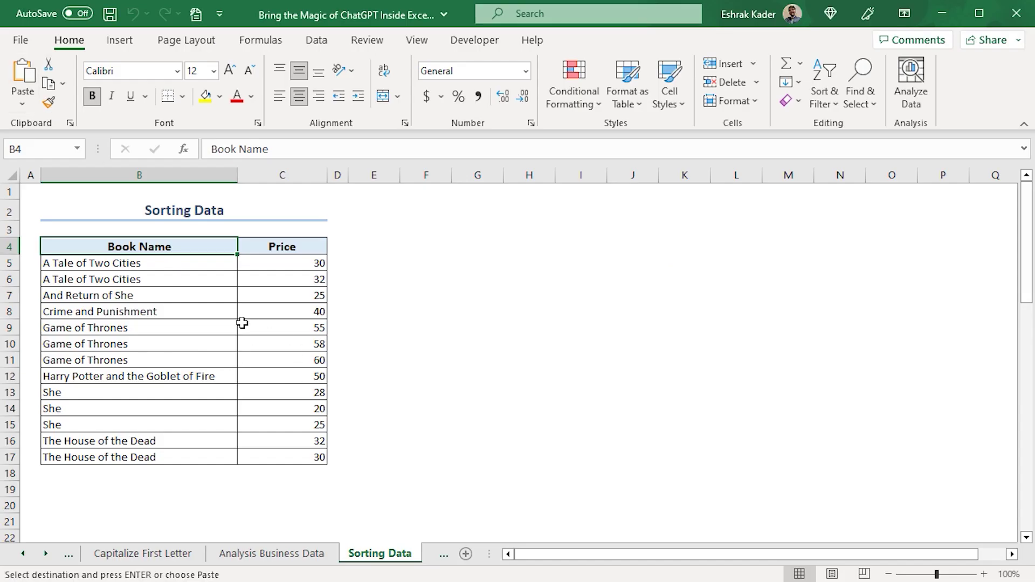